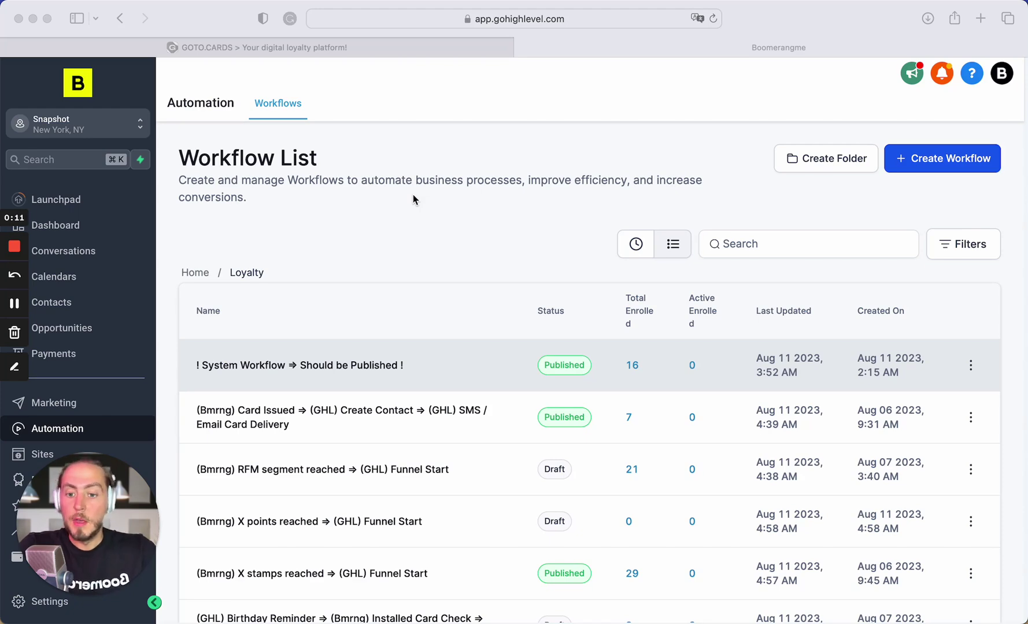
- Open the '(Bmrng) X stamps reached' workflow in the builder
{"action": "scroll", "coordinate": [413, 195], "scroll_direction": "down", "scroll_amount": 5}
{"action": "scroll", "coordinate": [413, 196], "scroll_direction": "down", "scroll_amount": 3}
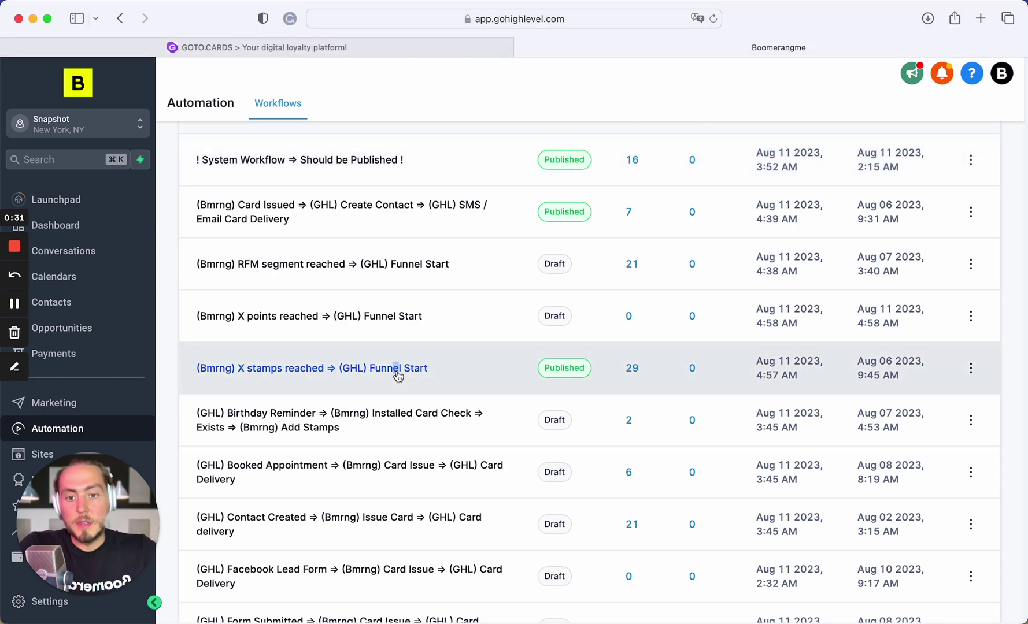
{"action": "left_click", "coordinate": [396, 372]}
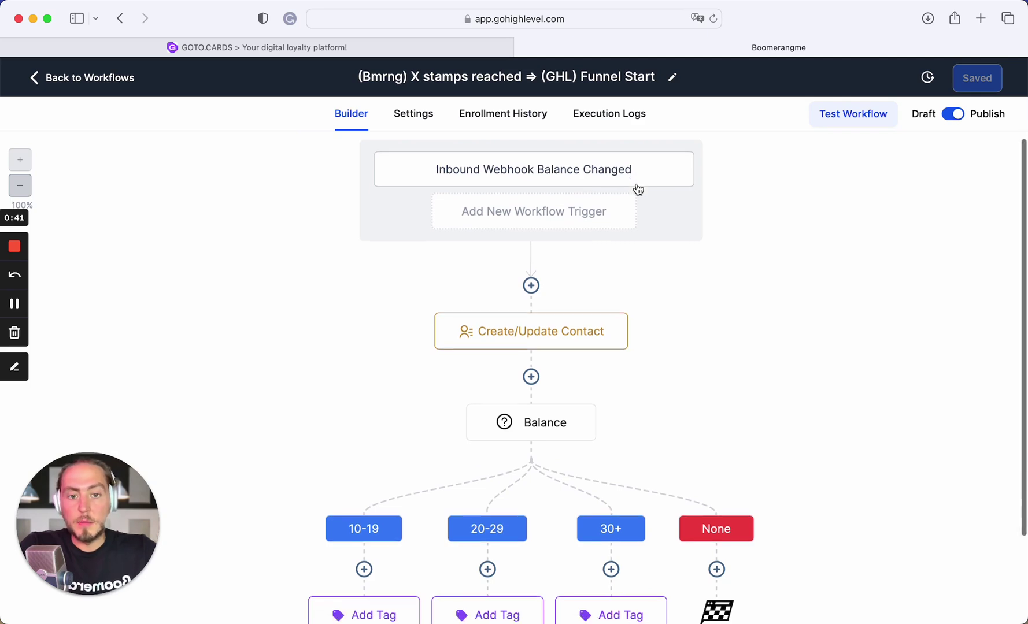
{"action": "scroll", "coordinate": [638, 189], "scroll_direction": "down", "scroll_amount": 2}
{"action": "scroll", "coordinate": [613, 231], "scroll_direction": "down", "scroll_amount": 1}
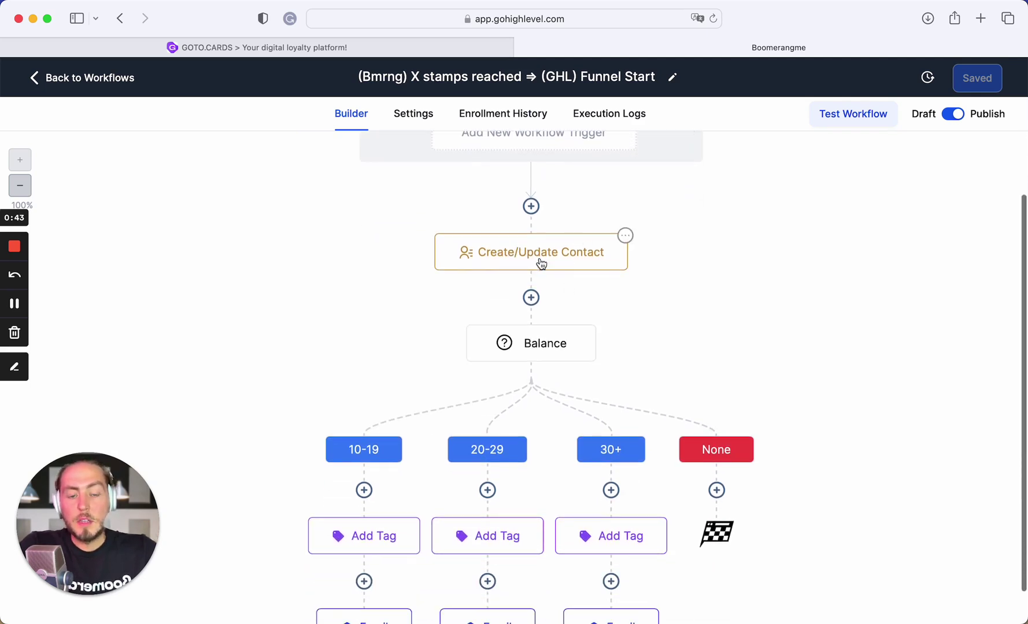
- Inspect the Create/Update Contact step's field mappings and close it unchanged
{"action": "left_click", "coordinate": [583, 260]}
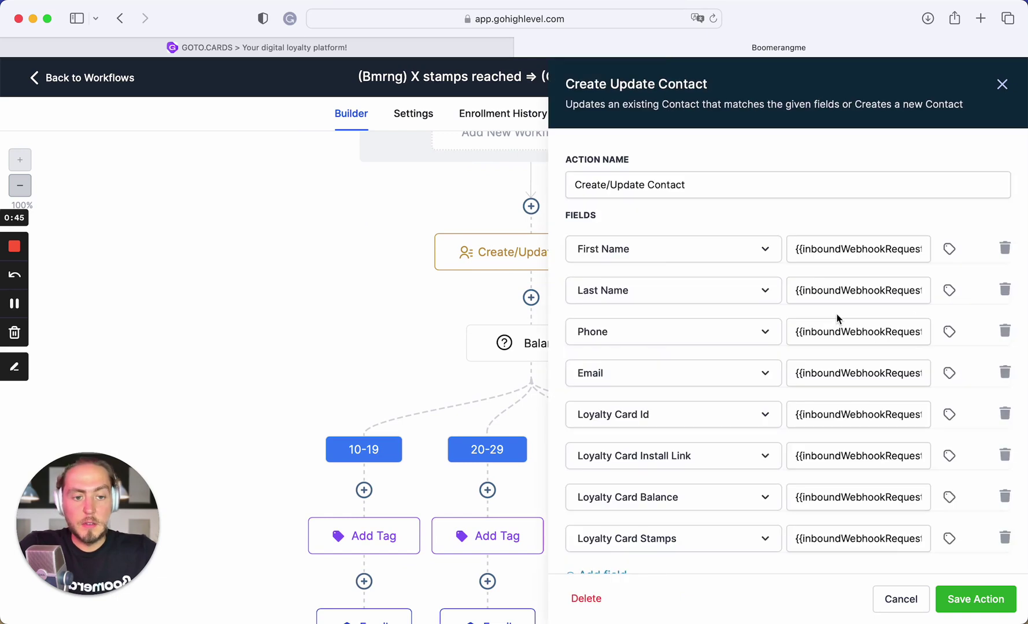
{"action": "scroll", "coordinate": [837, 315], "scroll_direction": "down", "scroll_amount": 1}
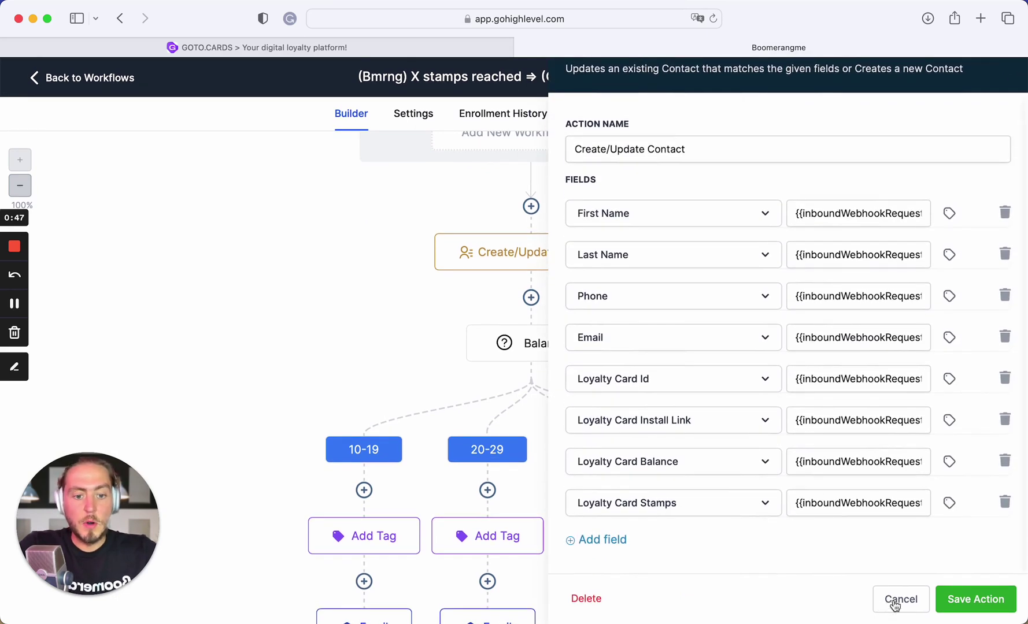
{"action": "left_click", "coordinate": [895, 601]}
- Open the Balance condition showing the 10-19 branch rules, excluding tag loyalty_earned_10
{"action": "scroll", "coordinate": [448, 297], "scroll_direction": "down", "scroll_amount": 2}
{"action": "left_click", "coordinate": [535, 260]}
{"action": "scroll", "coordinate": [692, 279], "scroll_direction": "down", "scroll_amount": 2}
{"action": "scroll", "coordinate": [691, 279], "scroll_direction": "up", "scroll_amount": 1}
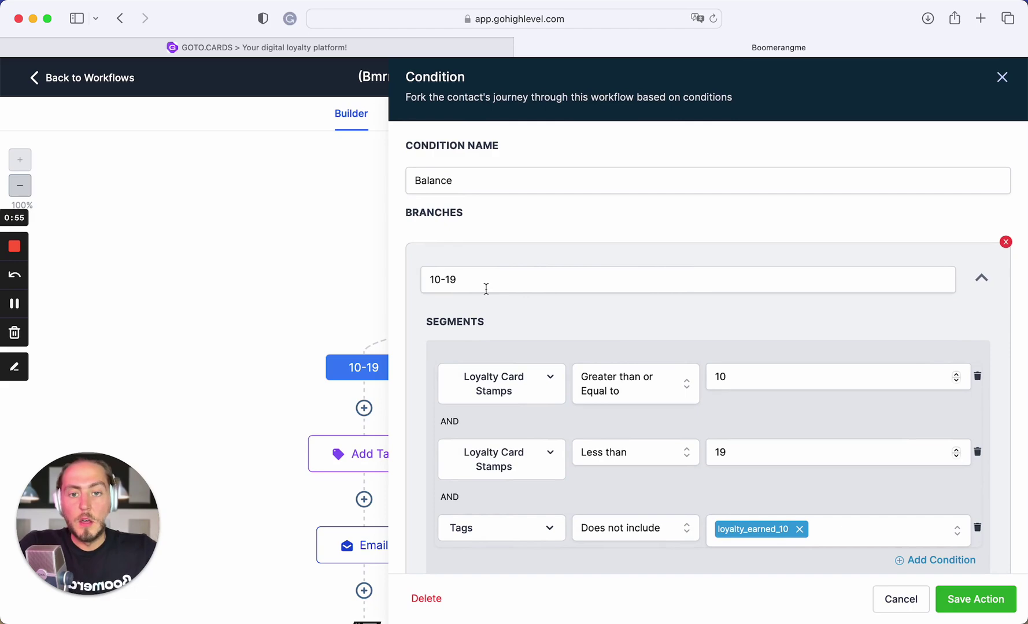
- Review the Balance condition's 10-19, 20-29 and 30+ branches, then cancel without changes
{"action": "scroll", "coordinate": [486, 289], "scroll_direction": "down", "scroll_amount": 2}
{"action": "scroll", "coordinate": [485, 290], "scroll_direction": "down", "scroll_amount": 4}
{"action": "scroll", "coordinate": [486, 292], "scroll_direction": "down", "scroll_amount": 3}
{"action": "scroll", "coordinate": [486, 293], "scroll_direction": "down", "scroll_amount": 3}
{"action": "scroll", "coordinate": [485, 292], "scroll_direction": "down", "scroll_amount": 3}
{"action": "scroll", "coordinate": [488, 294], "scroll_direction": "down", "scroll_amount": 1}
{"action": "scroll", "coordinate": [536, 276], "scroll_direction": "up", "scroll_amount": 15}
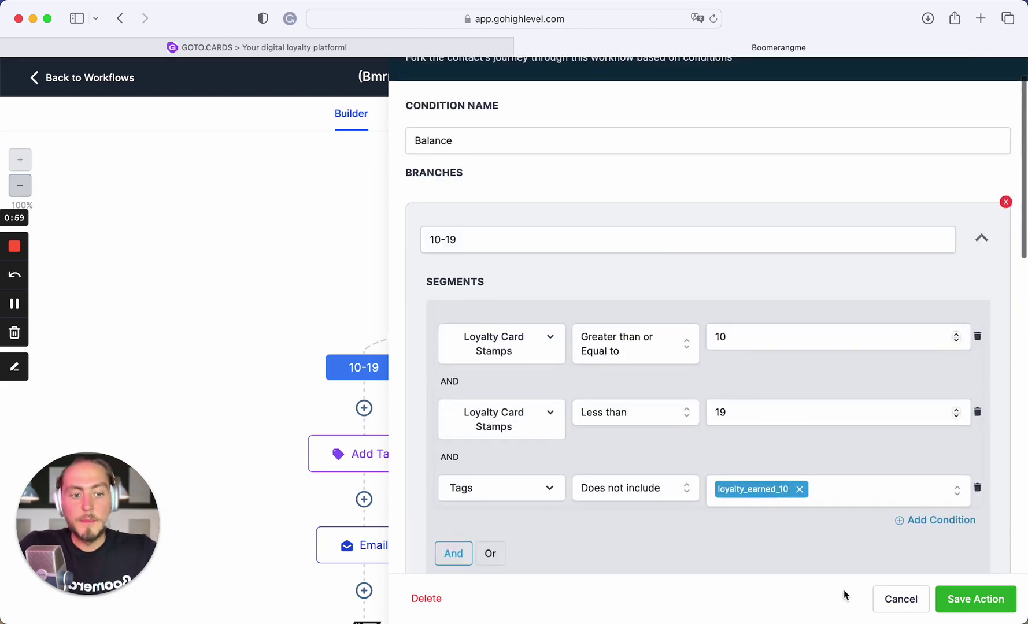
{"action": "left_click", "coordinate": [905, 601]}
{"action": "scroll", "coordinate": [361, 358], "scroll_direction": "down", "scroll_amount": 1}
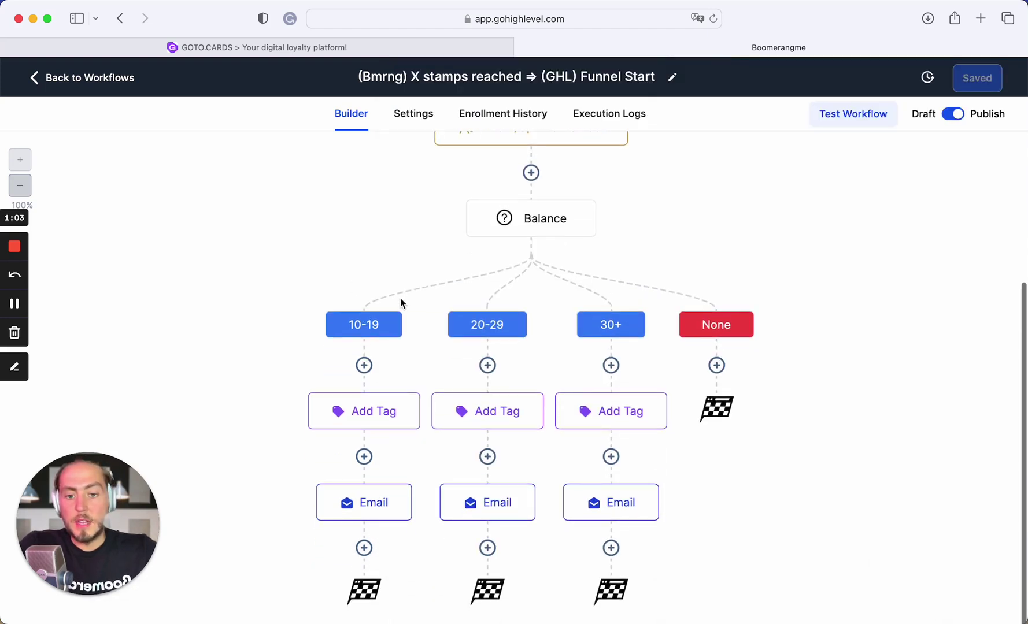
{"action": "scroll", "coordinate": [359, 350], "scroll_direction": "down", "scroll_amount": 1}
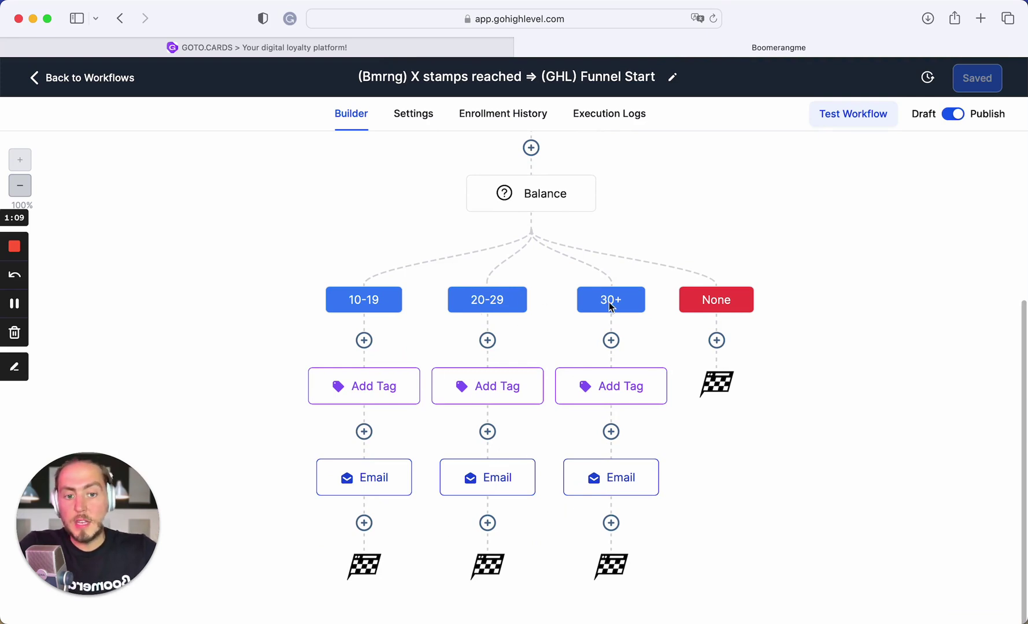
{"action": "scroll", "coordinate": [610, 307], "scroll_direction": "down", "scroll_amount": 1}
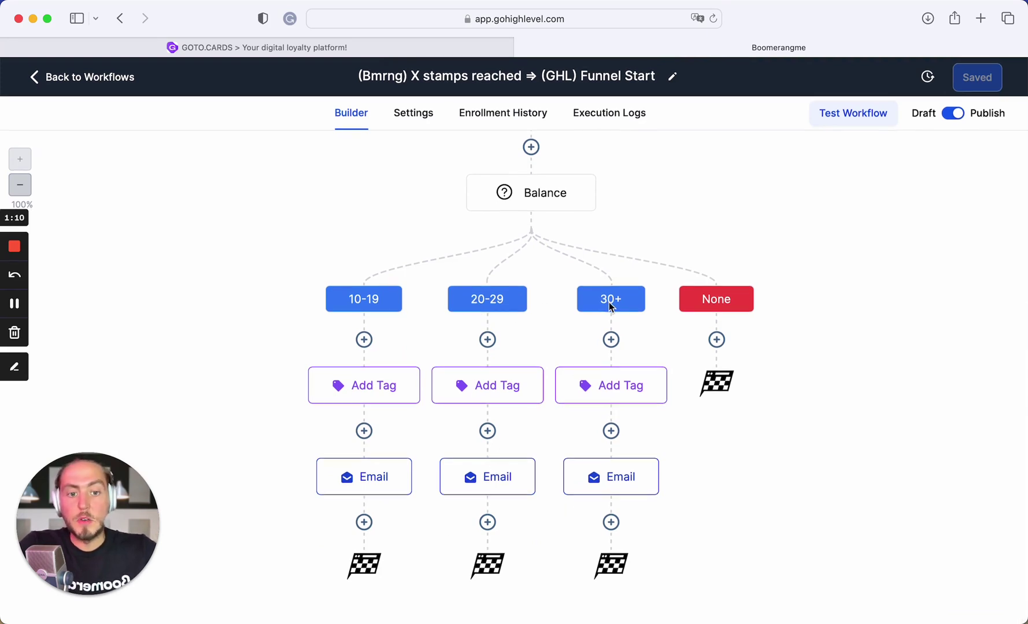
- Inspect the 10-19 branch's email body and close it unchanged
{"action": "left_click", "coordinate": [358, 480]}
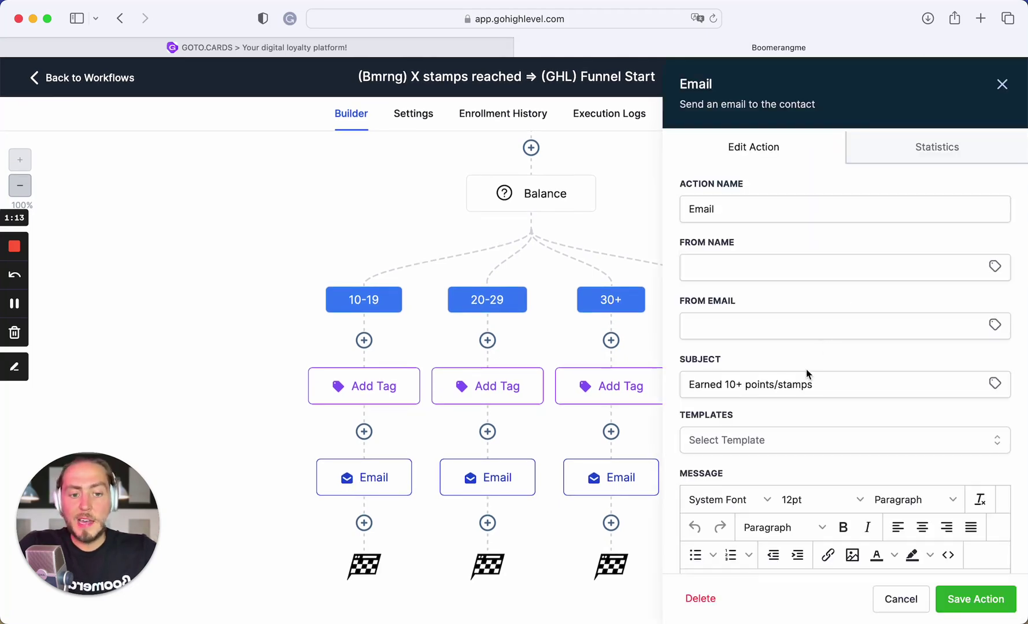
{"action": "scroll", "coordinate": [806, 370], "scroll_direction": "down", "scroll_amount": 5}
{"action": "triple_click", "coordinate": [879, 344]}
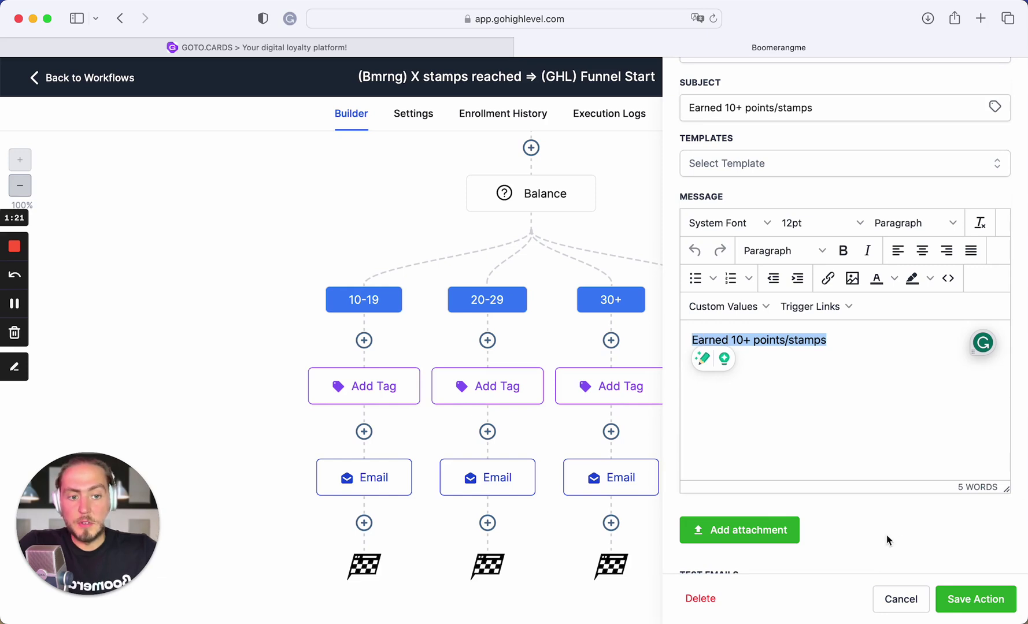
{"action": "left_click", "coordinate": [905, 600]}
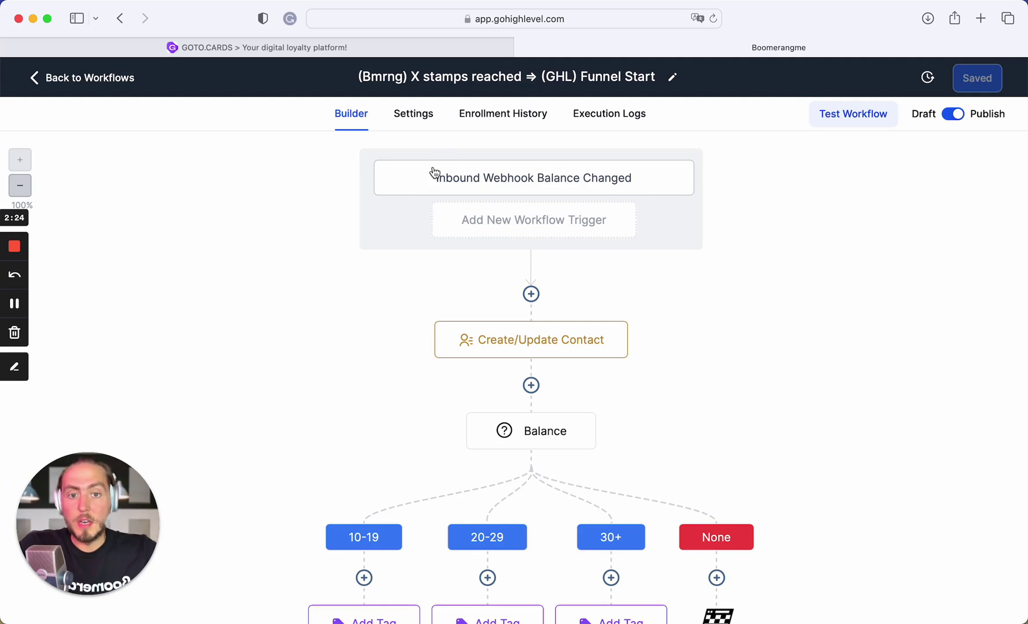
- Copy the Inbound Webhook trigger URL and switch to the GOTO.CARDS tab
{"action": "left_click", "coordinate": [564, 179]}
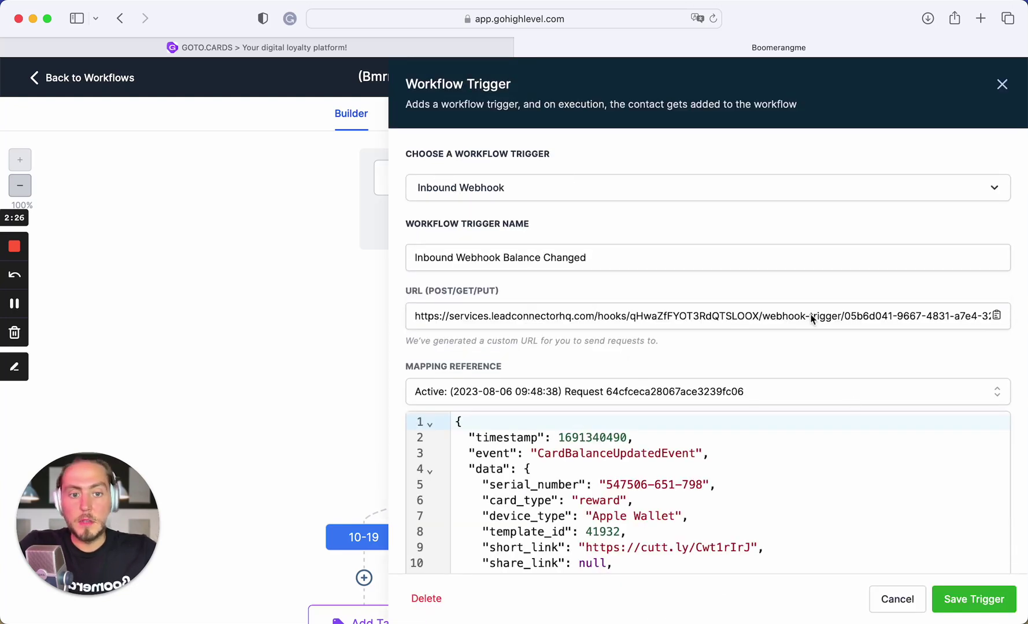
{"action": "left_click", "coordinate": [997, 316]}
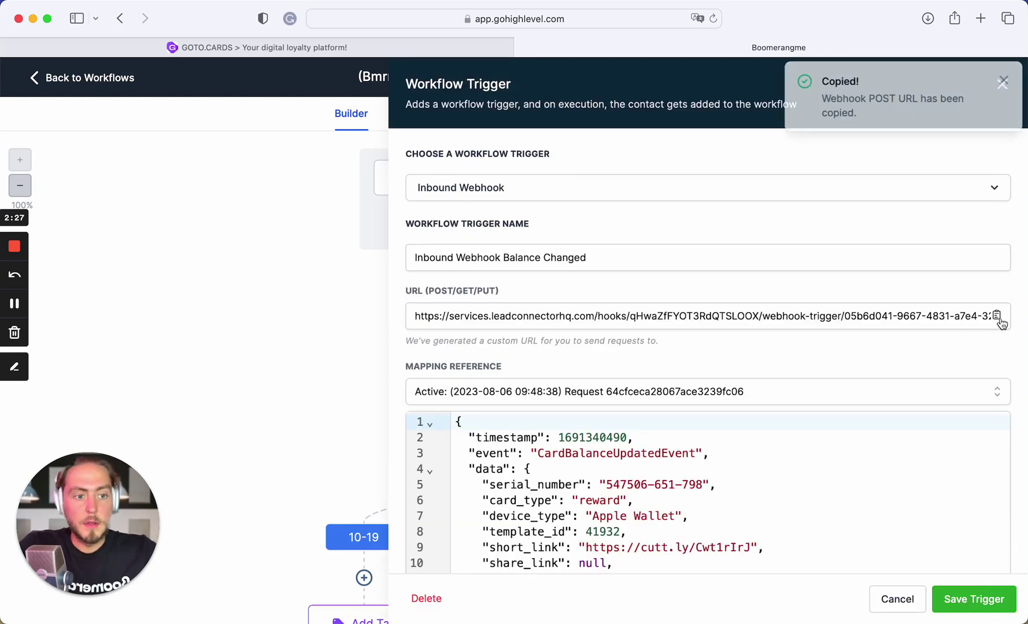
{"action": "left_click", "coordinate": [895, 600]}
{"action": "left_click", "coordinate": [337, 48]}
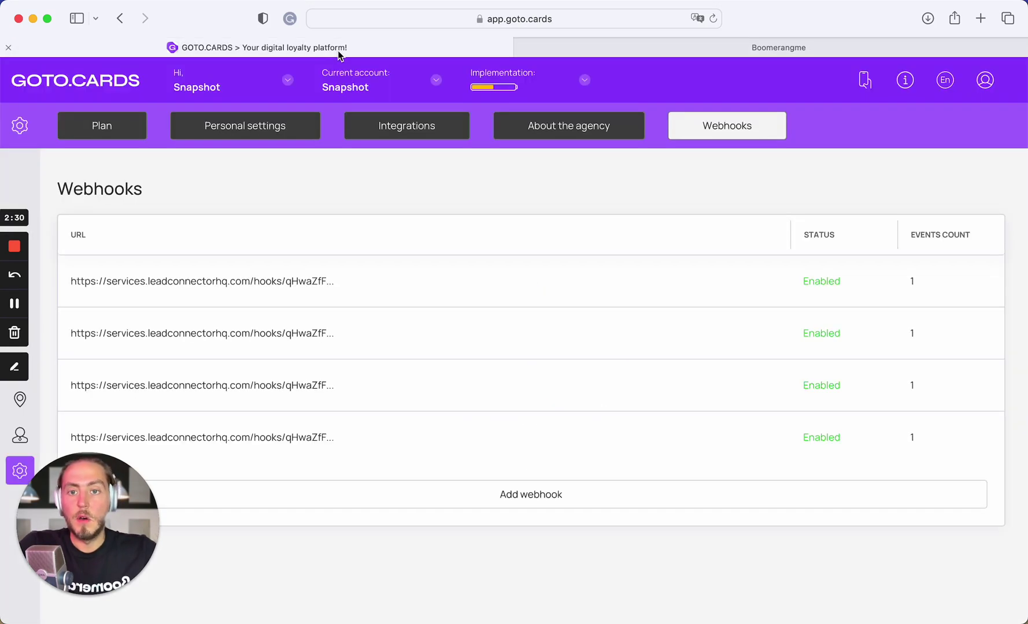
- Navigate to the GOTO.CARDS Settings > Webhooks list
{"action": "left_click", "coordinate": [52, 94]}
{"action": "left_click", "coordinate": [5, 477]}
{"action": "left_click", "coordinate": [723, 134]}
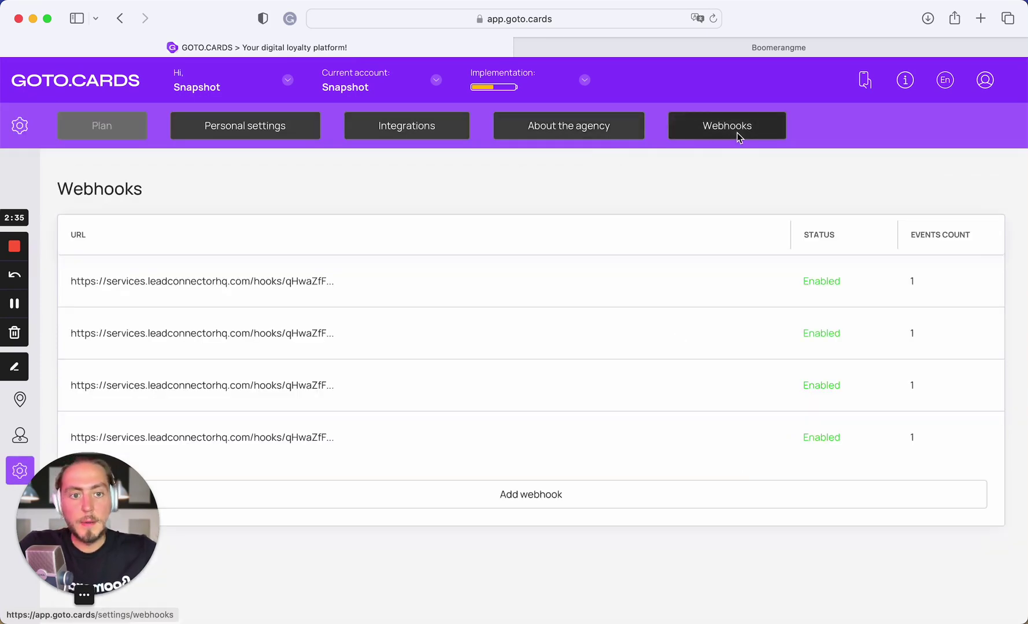
- Add a webhook with the pasted GoHighLevel URL for Card balance update events
{"action": "left_click", "coordinate": [535, 495]}
{"action": "key", "text": "super+v"}
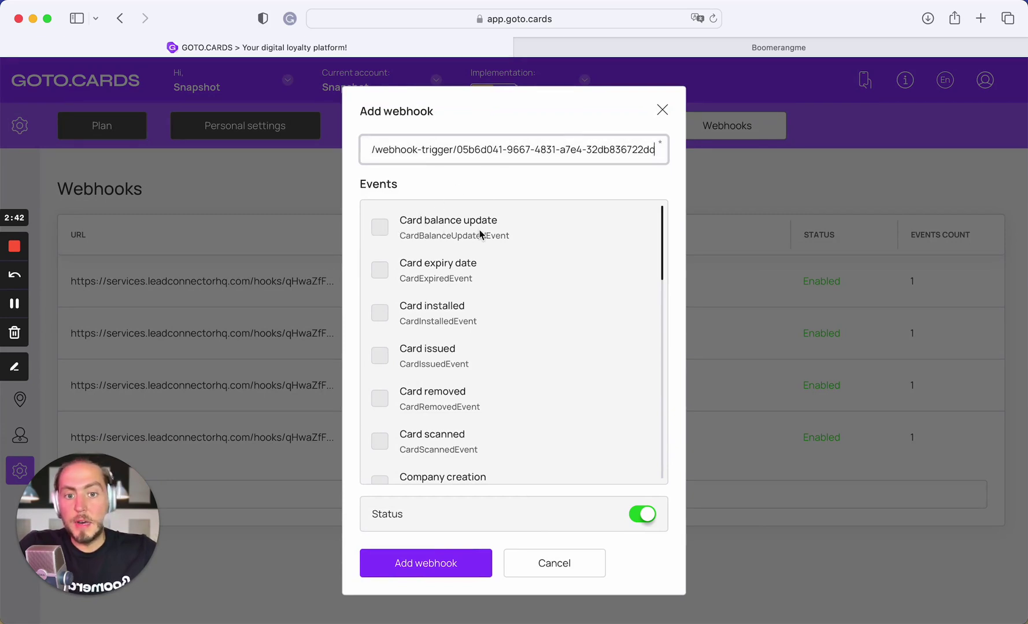
{"action": "left_click", "coordinate": [429, 231]}
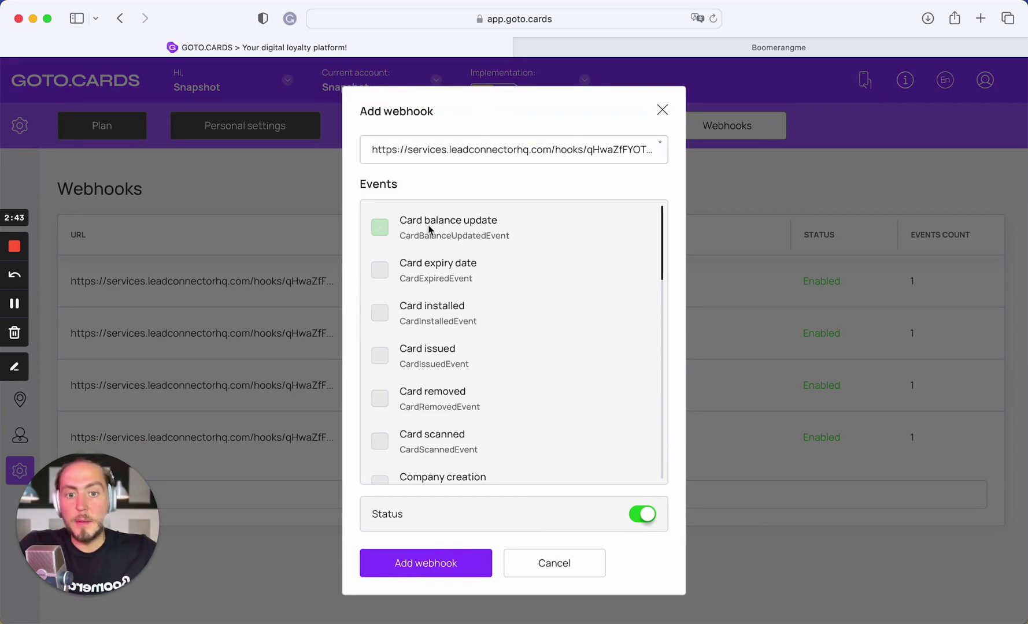
{"action": "left_click", "coordinate": [447, 568]}
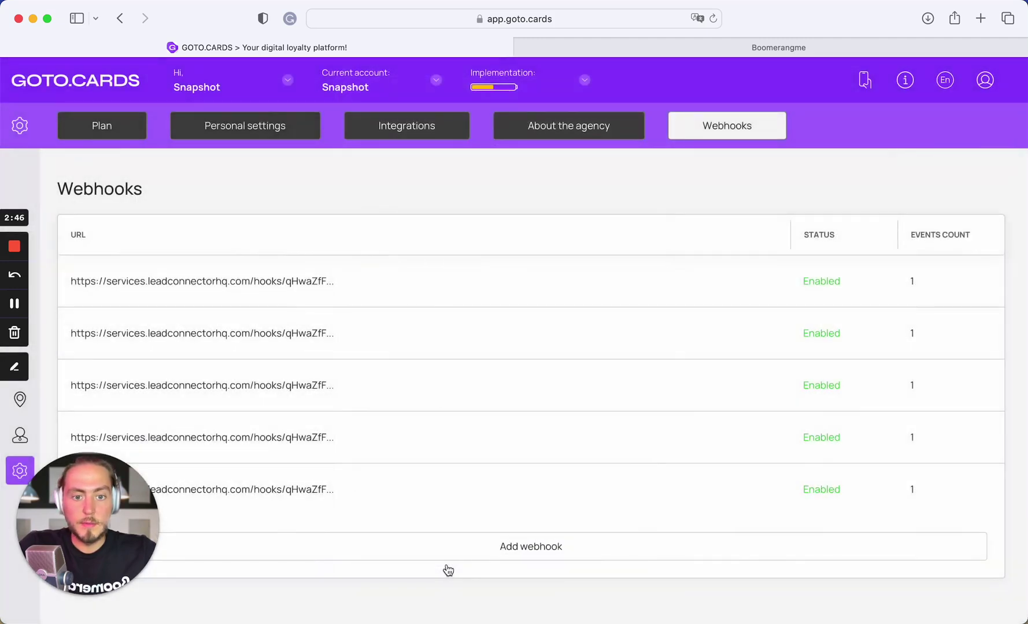
{"action": "key", "text": "super+shift+bracketright"}
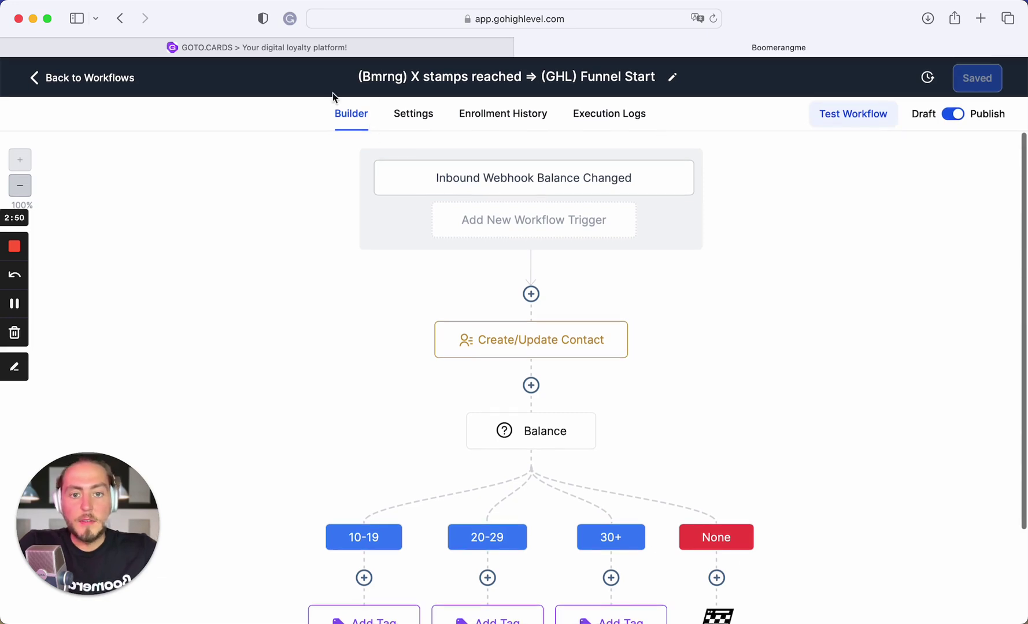
- Go back to the Loyalty workflow list, where X stamps reached shows Published, 29 enrolled
{"action": "left_click", "coordinate": [92, 78]}
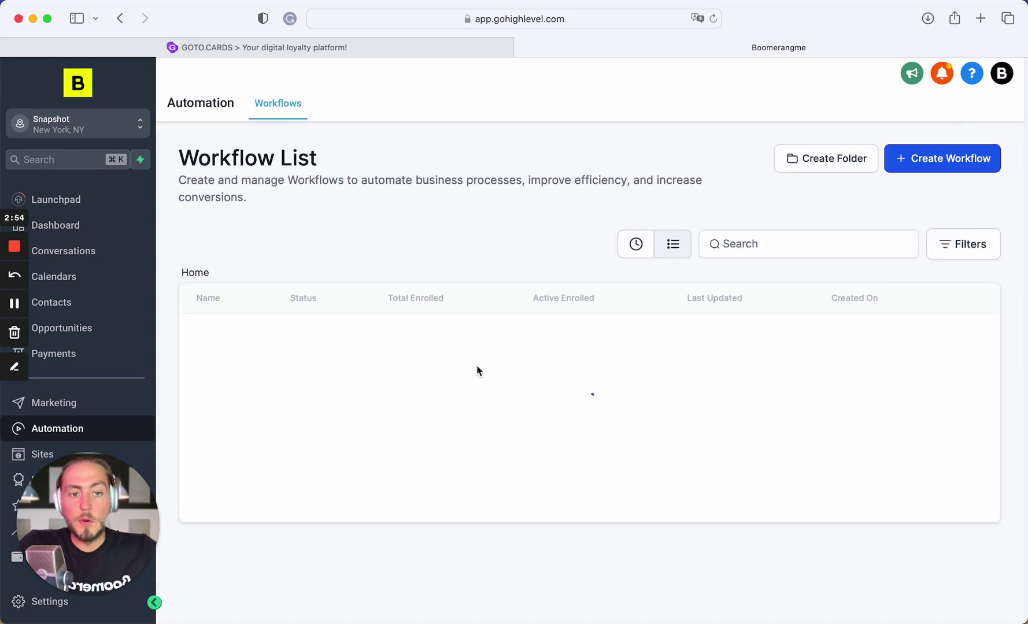
{"action": "scroll", "coordinate": [477, 370], "scroll_direction": "down", "scroll_amount": 2}
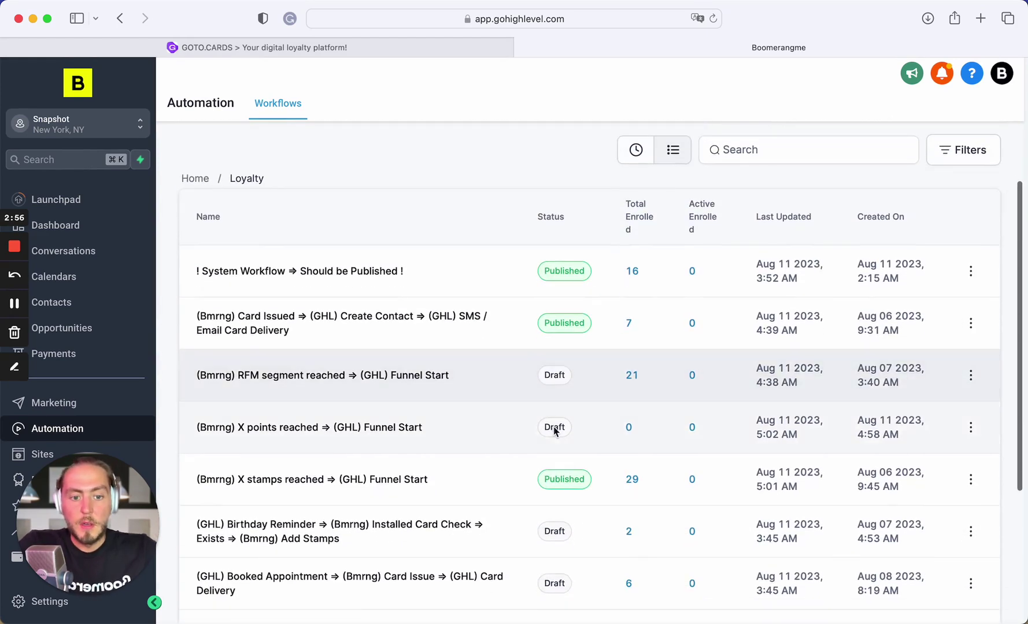
{"action": "scroll", "coordinate": [552, 431], "scroll_direction": "down", "scroll_amount": 2}
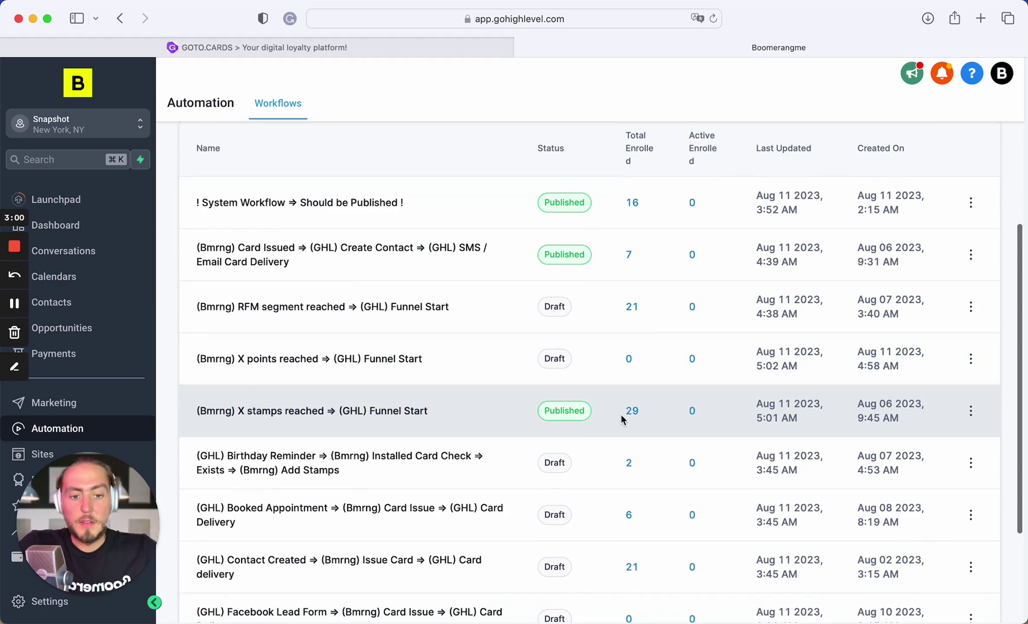
- Open the issued 5 Card customer profile and find its card's 12 stamps earned
{"action": "left_click", "coordinate": [345, 46]}
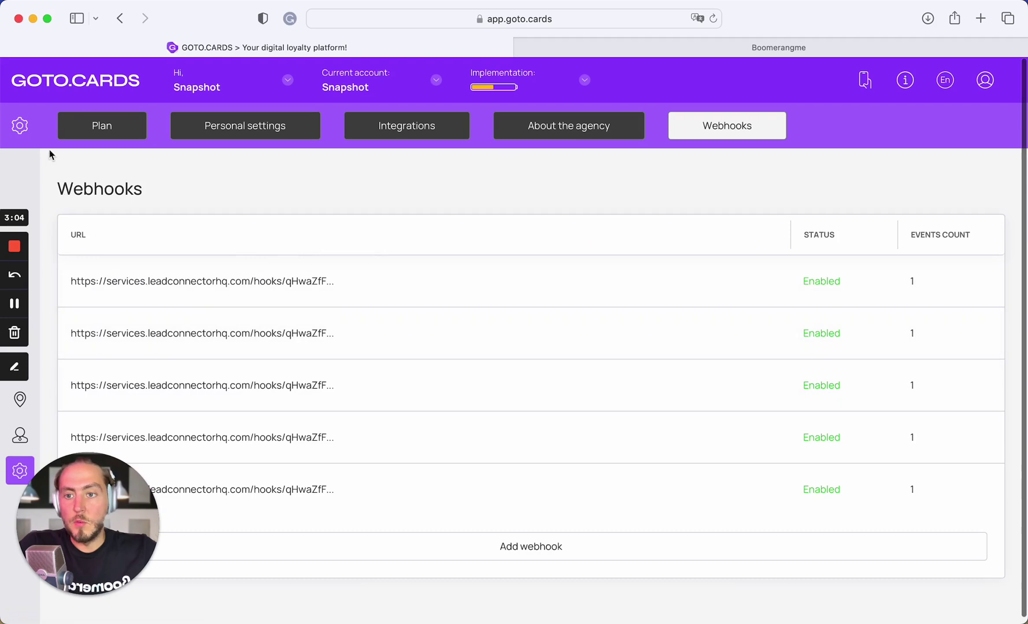
{"action": "left_click", "coordinate": [35, 343]}
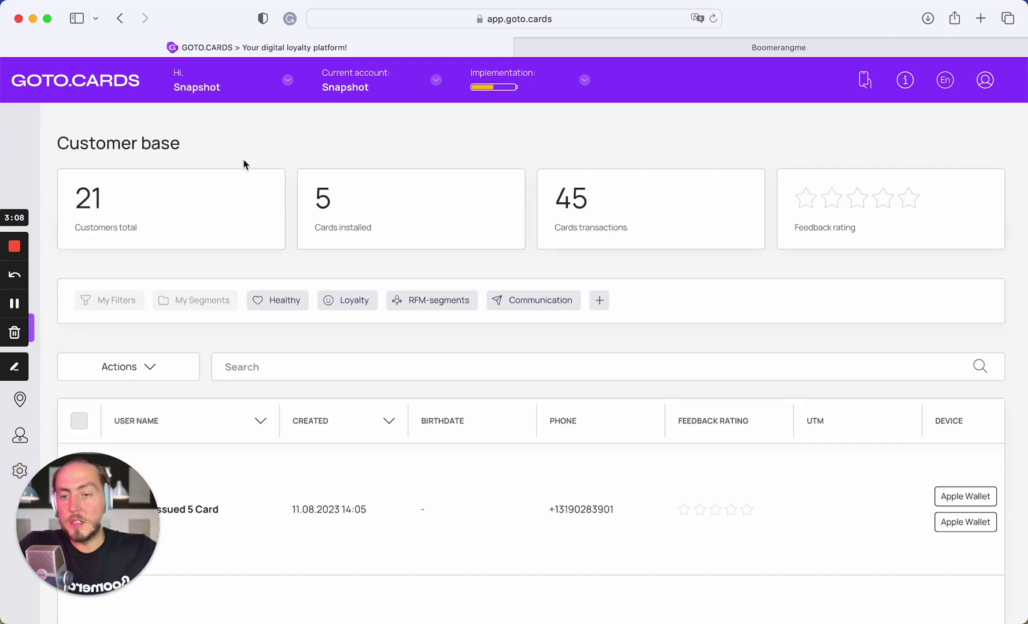
{"action": "scroll", "coordinate": [244, 164], "scroll_direction": "down", "scroll_amount": 5}
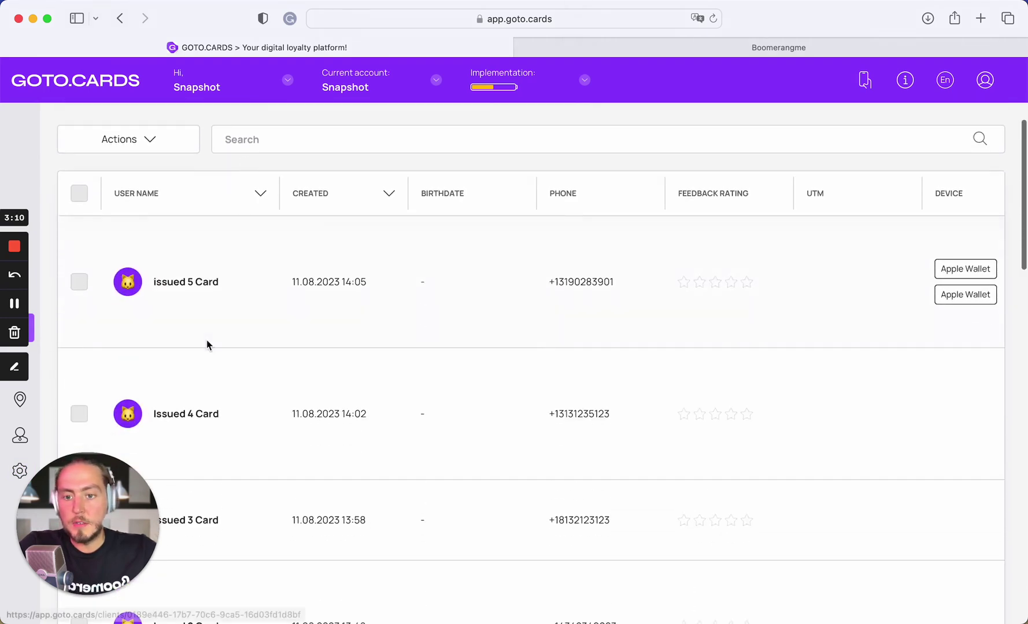
{"action": "left_click", "coordinate": [199, 293]}
{"action": "scroll", "coordinate": [416, 260], "scroll_direction": "down", "scroll_amount": 4}
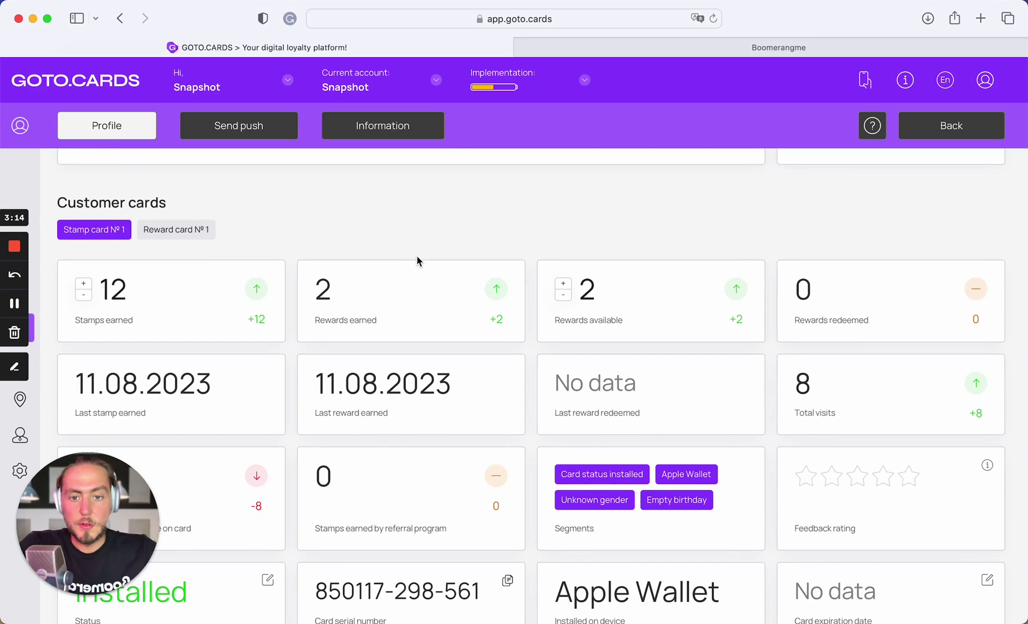
{"action": "scroll", "coordinate": [211, 231], "scroll_direction": "down", "scroll_amount": 2}
{"action": "scroll", "coordinate": [209, 230], "scroll_direction": "down", "scroll_amount": 1}
{"action": "left_click", "coordinate": [655, 45]}
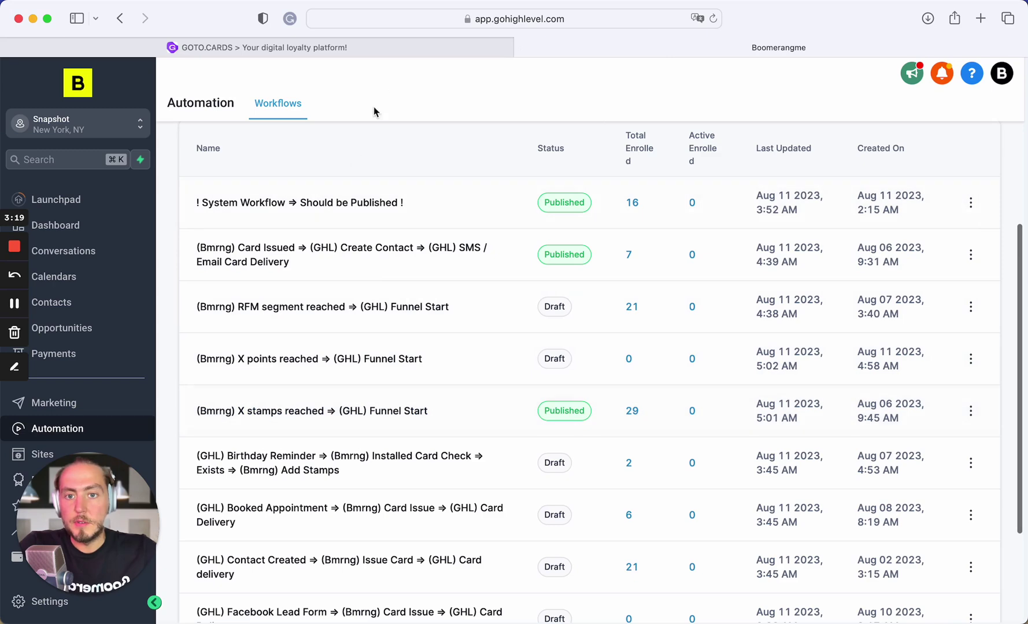
{"action": "left_click", "coordinate": [405, 46]}
{"action": "scroll", "coordinate": [133, 369], "scroll_direction": "up", "scroll_amount": 2}
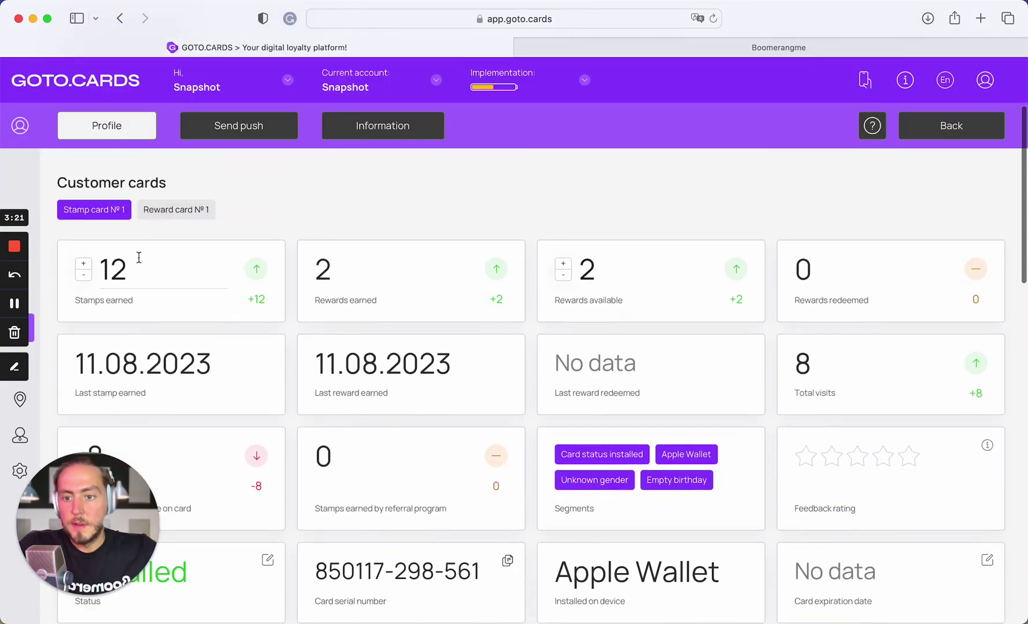
{"action": "scroll", "coordinate": [154, 298], "scroll_direction": "up", "scroll_amount": 1}
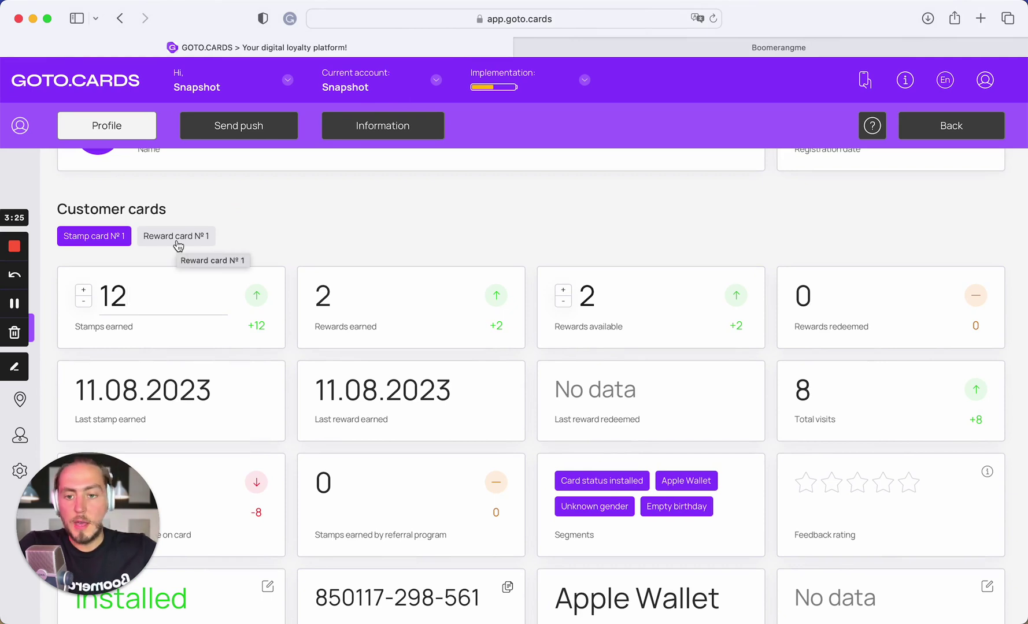
- Change issued 5 Card's stamps earned from 12 to 21, applying 9 added stamps
{"action": "key", "text": "super+a"}
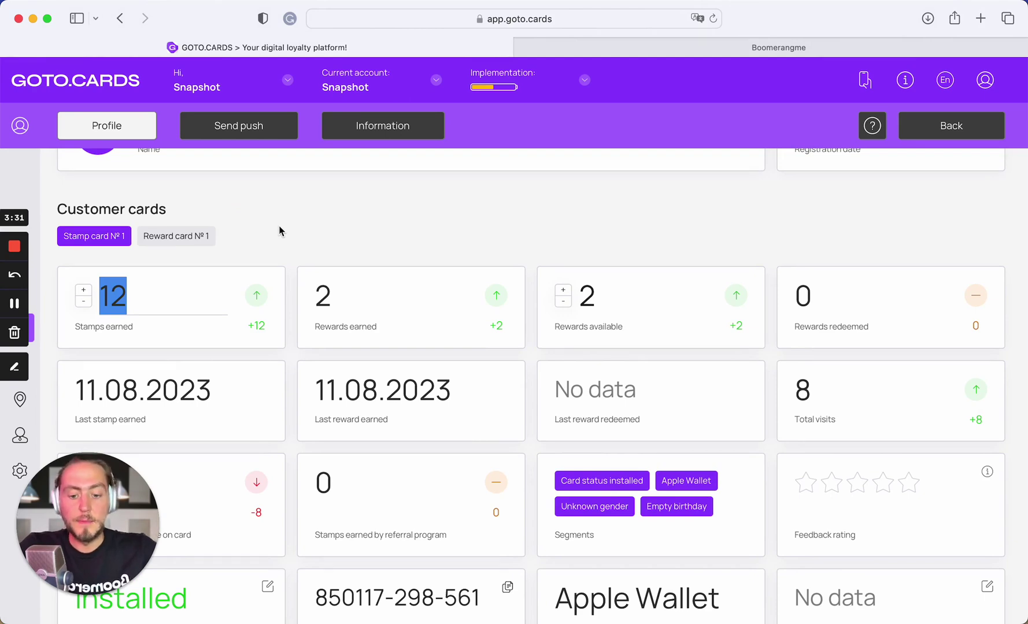
{"action": "type", "text": "21"}
{"action": "key", "text": "Return"}
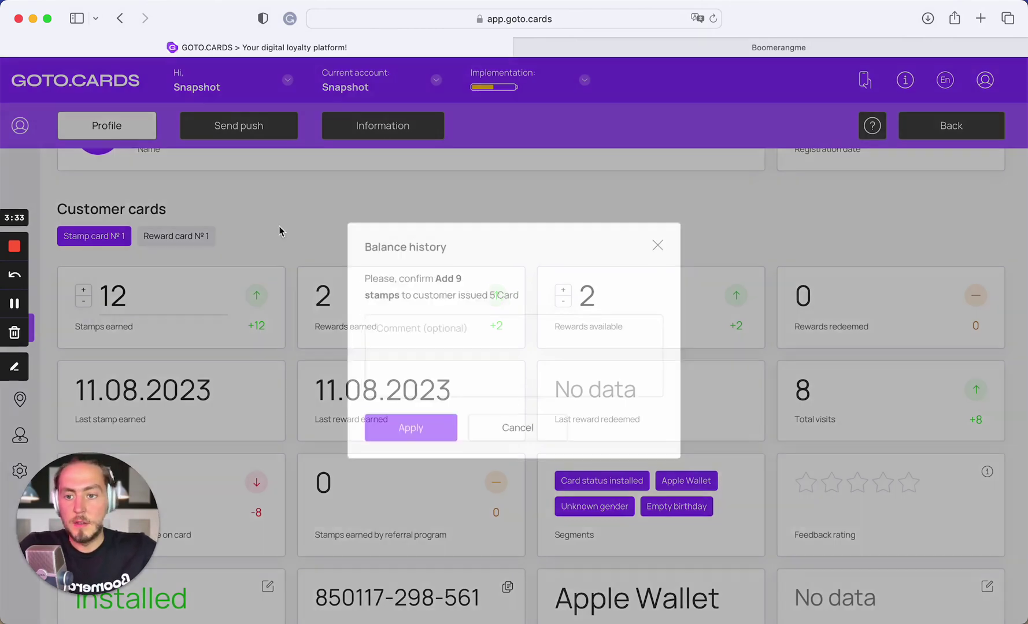
{"action": "key", "text": "Return"}
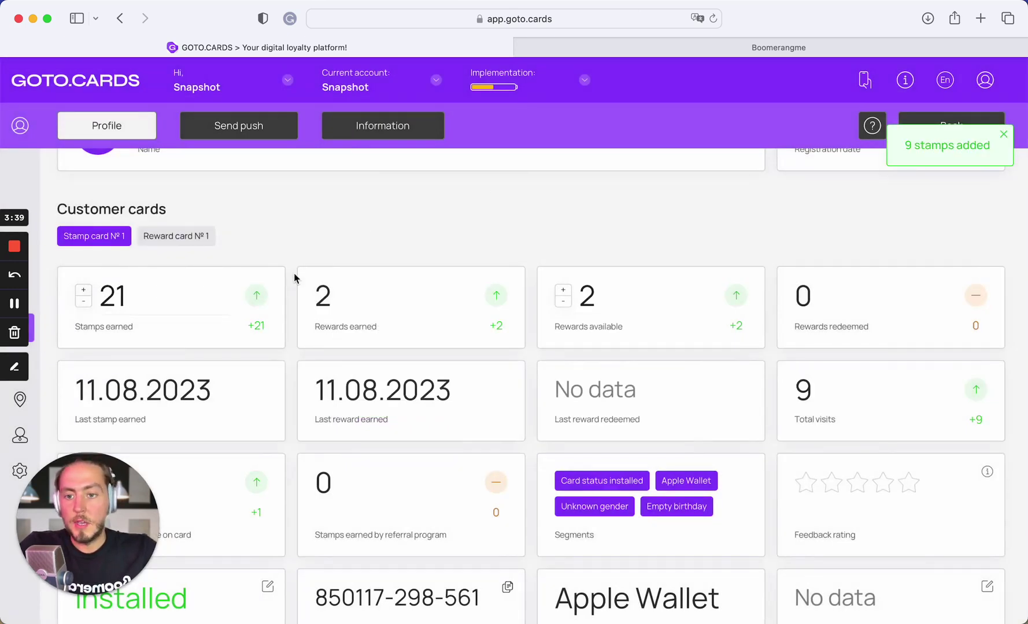
{"action": "scroll", "coordinate": [348, 217], "scroll_direction": "up", "scroll_amount": 4}
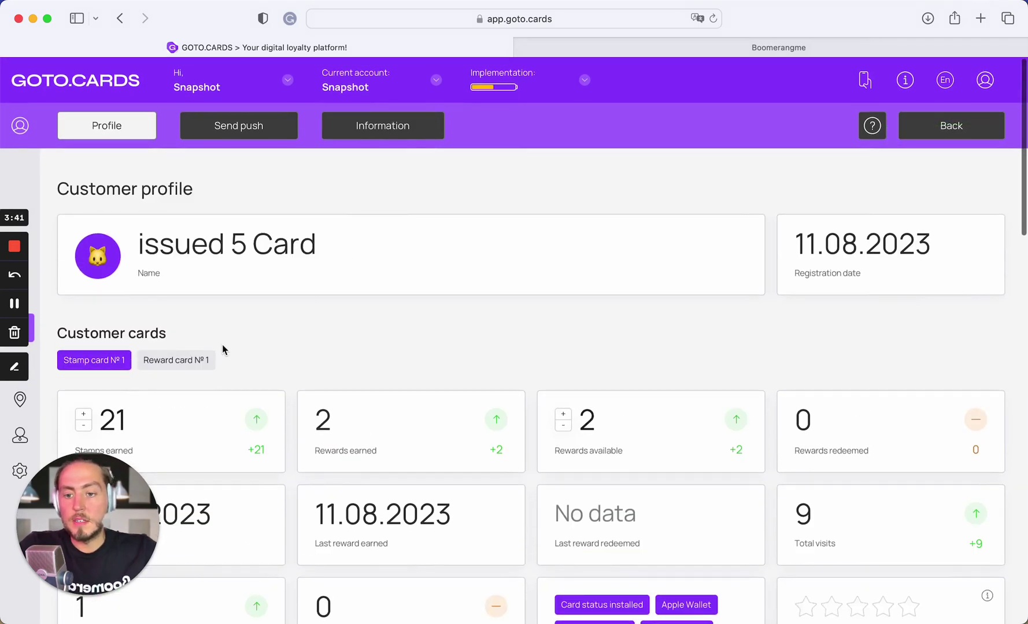
{"action": "scroll", "coordinate": [223, 347], "scroll_direction": "down", "scroll_amount": 3}
- Reopen '(Bmrng) X stamps reached ⇒ (GHL) Funnel Start' from the Loyalty workflows folder
{"action": "left_click", "coordinate": [837, 47]}
{"action": "left_click", "coordinate": [458, 347]}
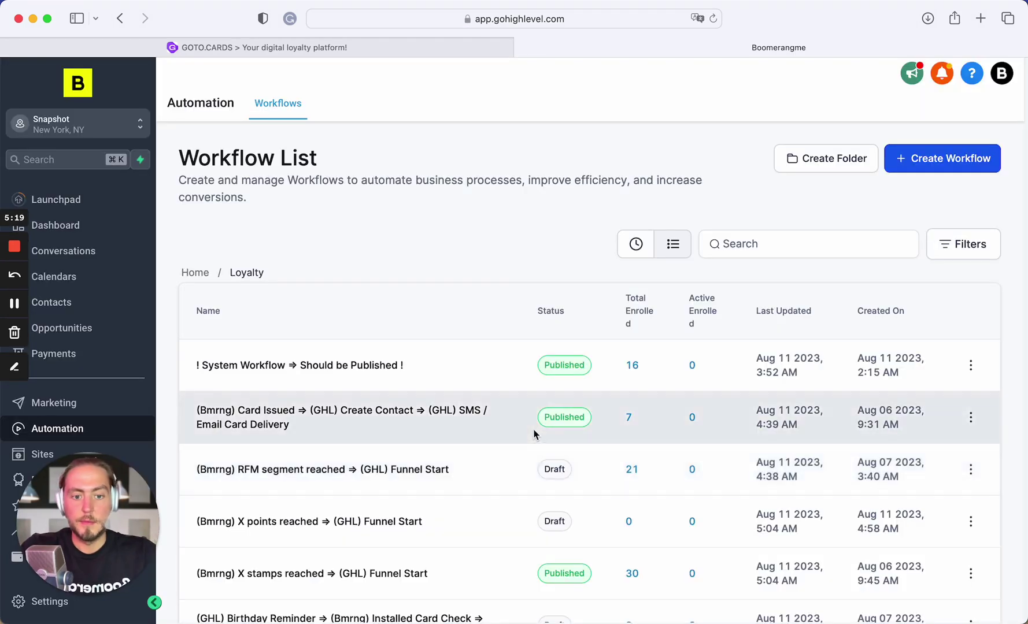
{"action": "scroll", "coordinate": [537, 433], "scroll_direction": "down", "scroll_amount": 2}
{"action": "scroll", "coordinate": [477, 427], "scroll_direction": "down", "scroll_amount": 2}
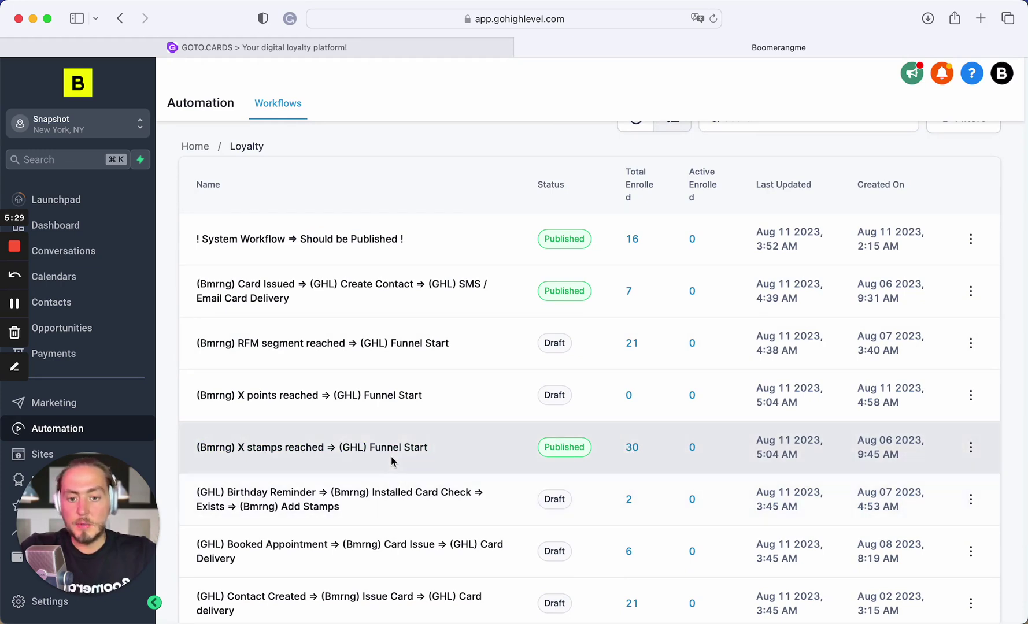
{"action": "left_click", "coordinate": [405, 447]}
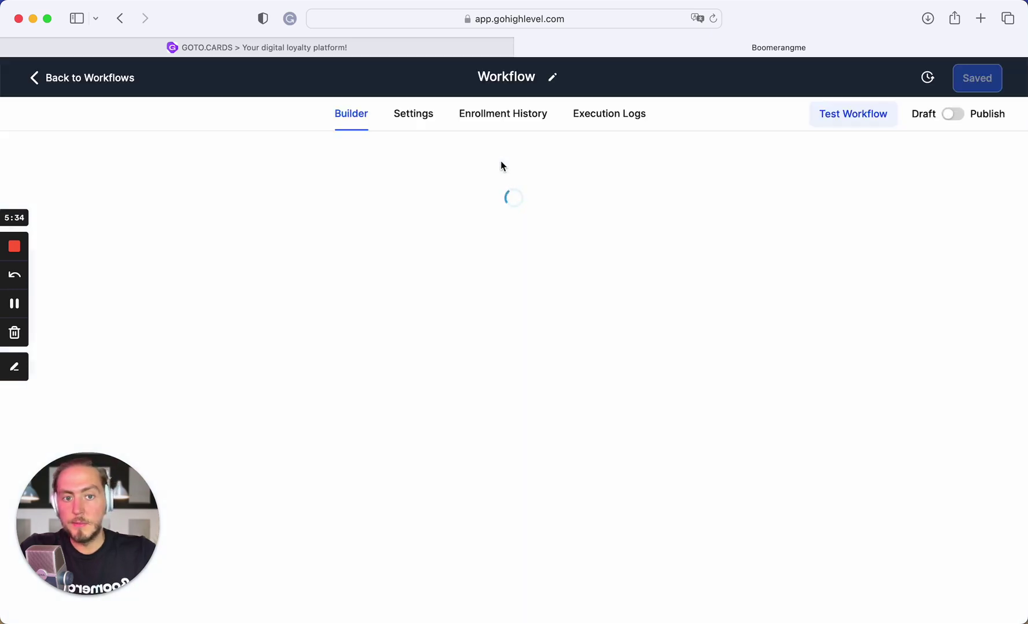
- Check execution logs for issued 5 Card's Add Contact Tag, Send email and Remove From Workflow events
{"action": "left_click", "coordinate": [627, 116]}
{"action": "scroll", "coordinate": [524, 171], "scroll_direction": "down", "scroll_amount": 3}
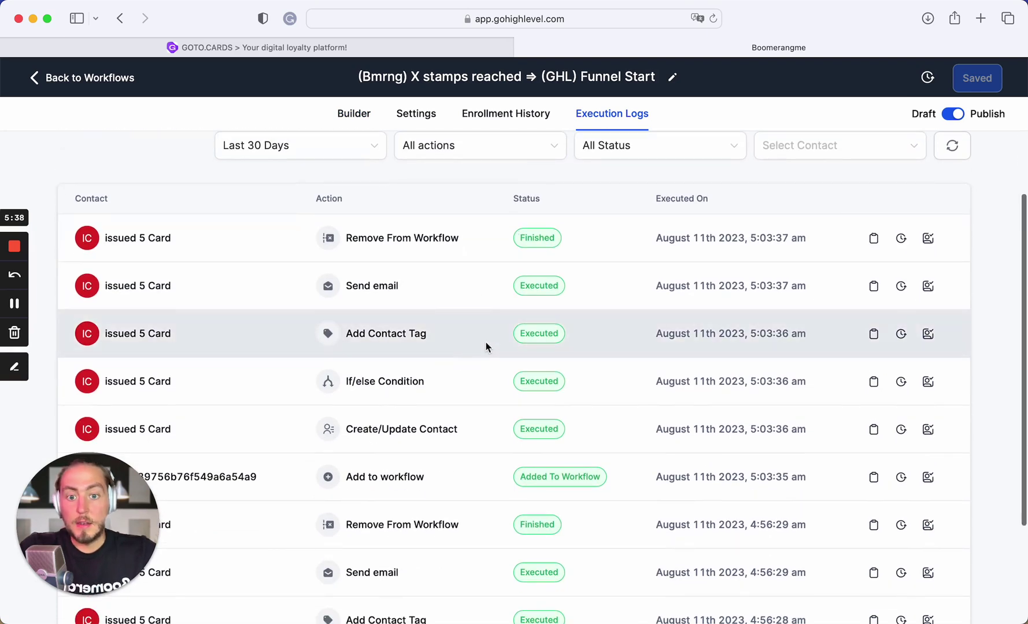
{"action": "scroll", "coordinate": [467, 370], "scroll_direction": "down", "scroll_amount": 1}
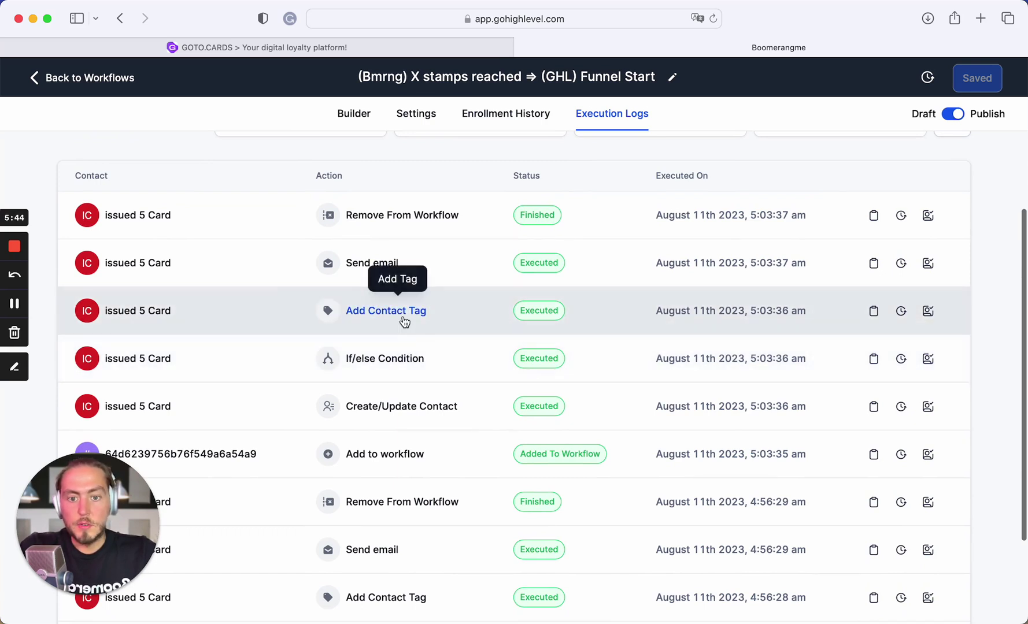
{"action": "left_click", "coordinate": [404, 321]}
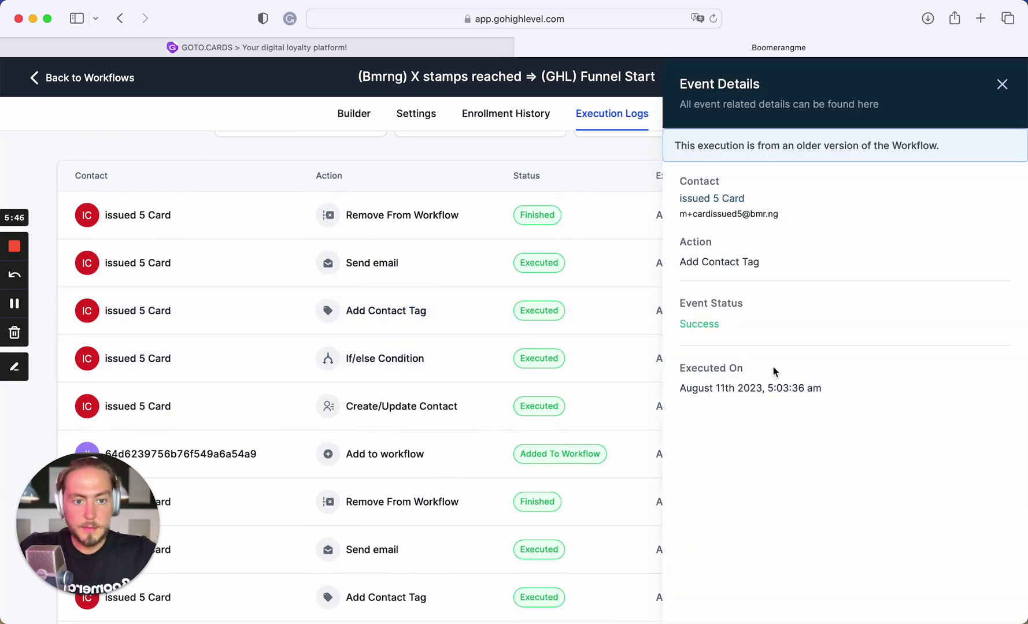
{"action": "left_click", "coordinate": [389, 269]}
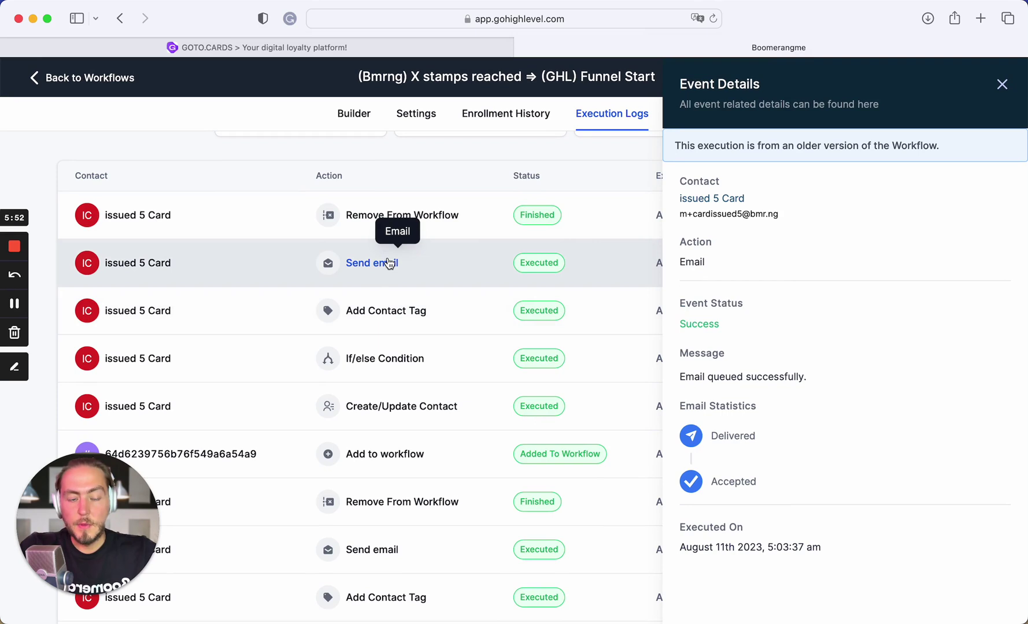
{"action": "left_click", "coordinate": [452, 211]}
{"action": "left_click", "coordinate": [1003, 85]}
{"action": "scroll", "coordinate": [520, 309], "scroll_direction": "up", "scroll_amount": 3}
{"action": "scroll", "coordinate": [518, 315], "scroll_direction": "up", "scroll_amount": 1}
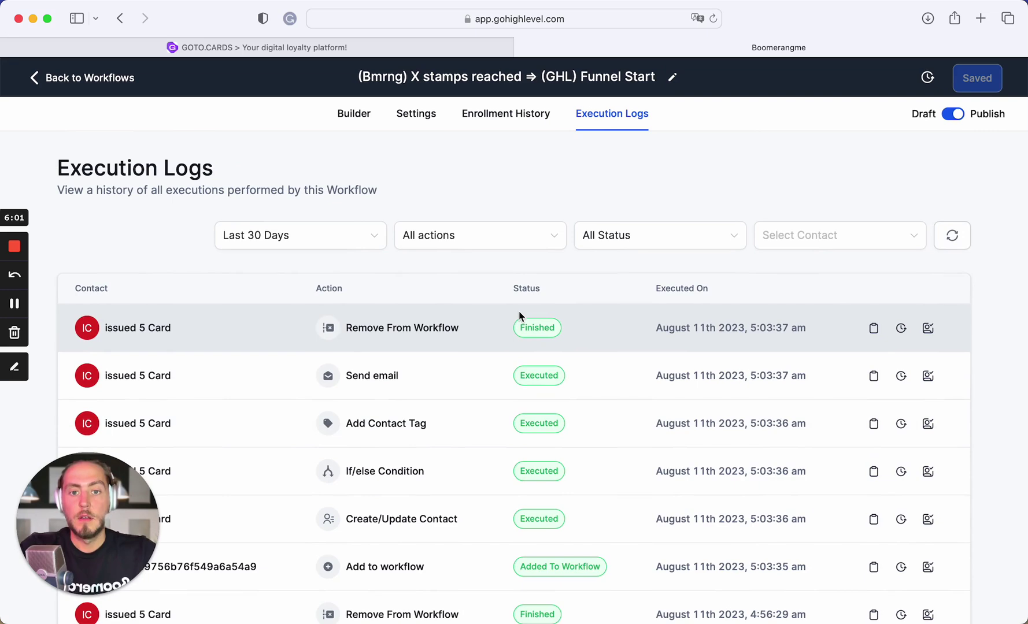
- View Enrollment History showing issued 5 Card's two latest runs ending at the email step
{"action": "left_click", "coordinate": [471, 113]}
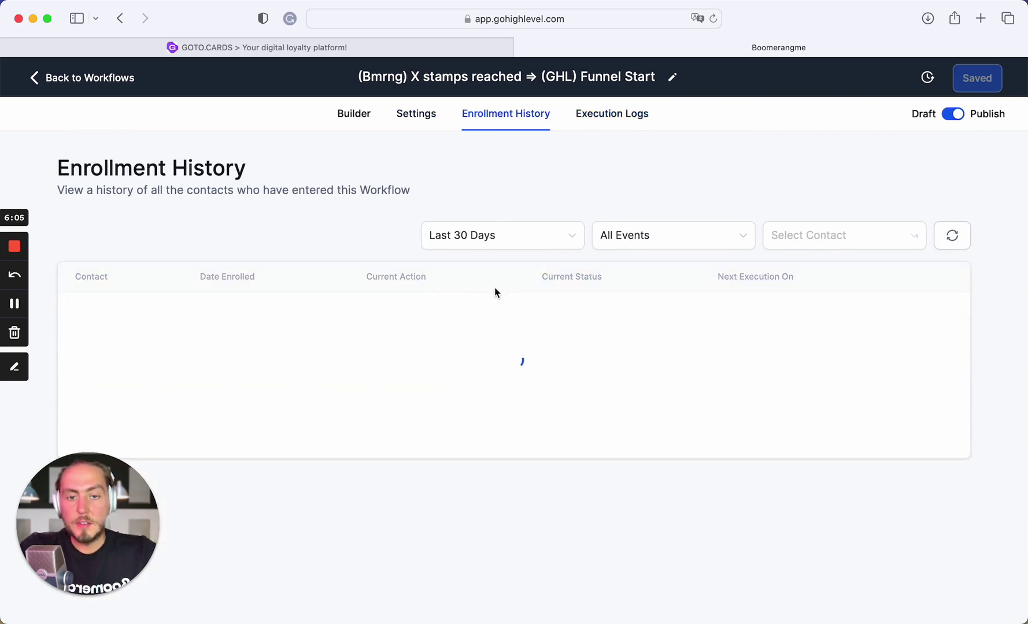
{"action": "scroll", "coordinate": [494, 289], "scroll_direction": "down", "scroll_amount": 2}
{"action": "scroll", "coordinate": [494, 287], "scroll_direction": "down", "scroll_amount": 1}
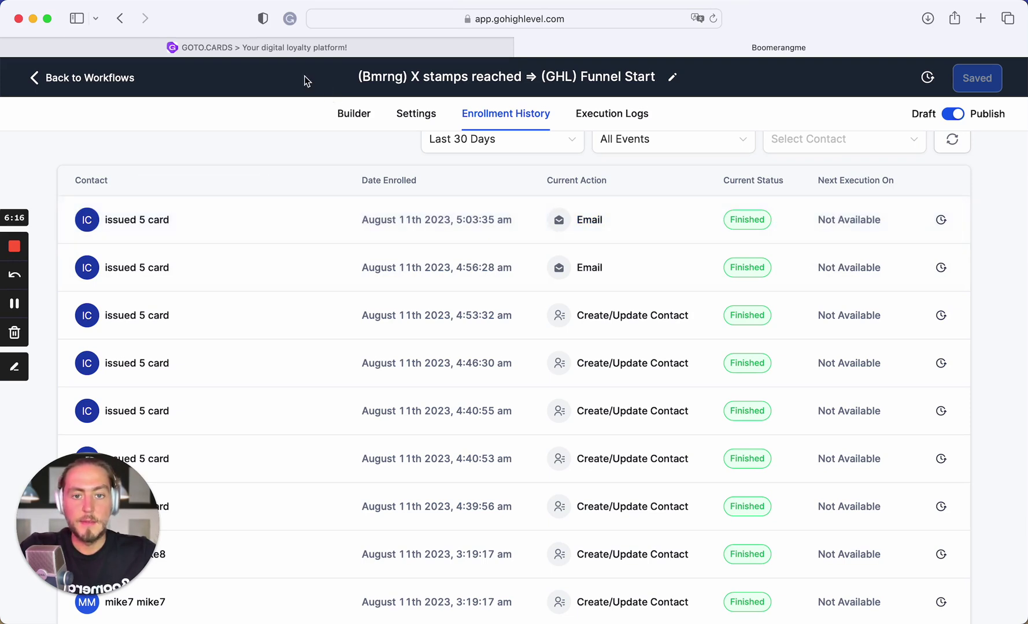
- Glance at the workflow Settings and Builder canvas, then go back to Workflows
{"action": "left_click", "coordinate": [418, 113]}
{"action": "left_click", "coordinate": [350, 115]}
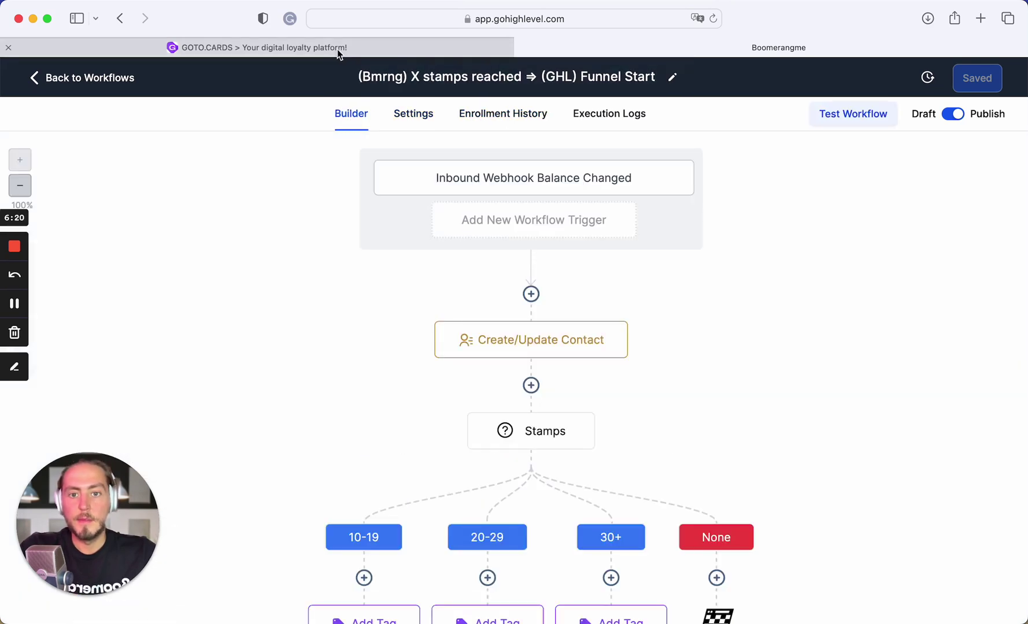
{"action": "left_click", "coordinate": [81, 84]}
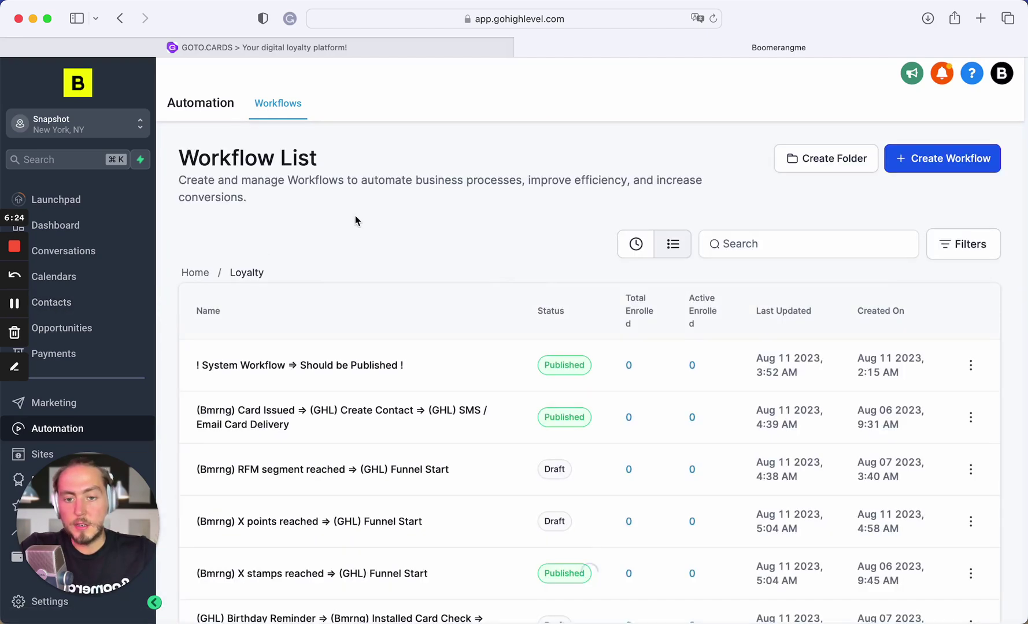
- Open the 'Issued 5 Card' contact from the Contacts list
{"action": "scroll", "coordinate": [355, 220], "scroll_direction": "down", "scroll_amount": 3}
{"action": "scroll", "coordinate": [355, 220], "scroll_direction": "down", "scroll_amount": 3}
{"action": "left_click", "coordinate": [51, 303]}
{"action": "scroll", "coordinate": [405, 263], "scroll_direction": "down", "scroll_amount": 1}
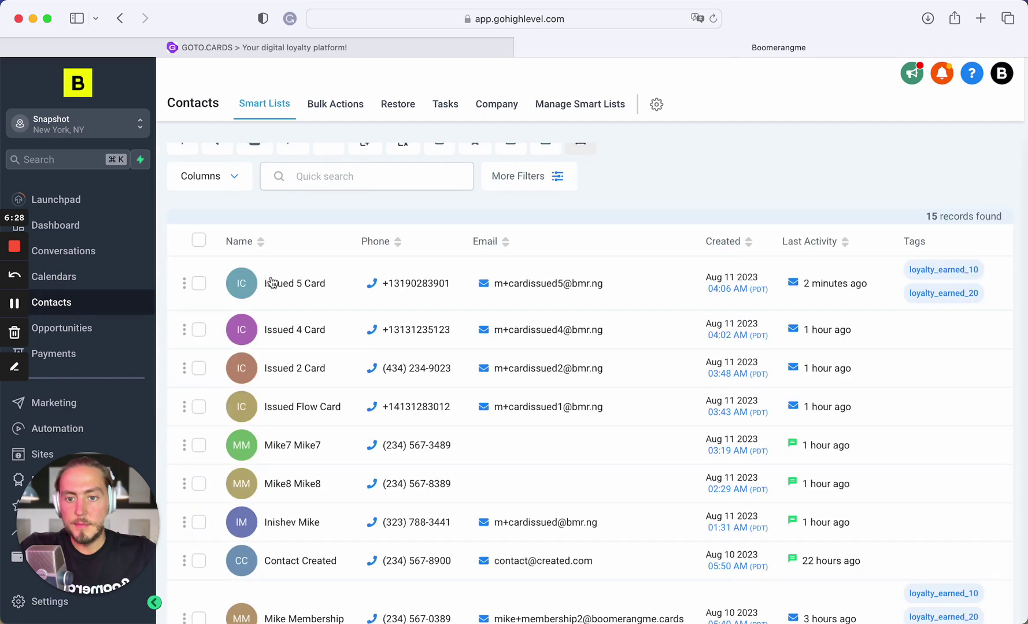
{"action": "left_click", "coordinate": [297, 281]}
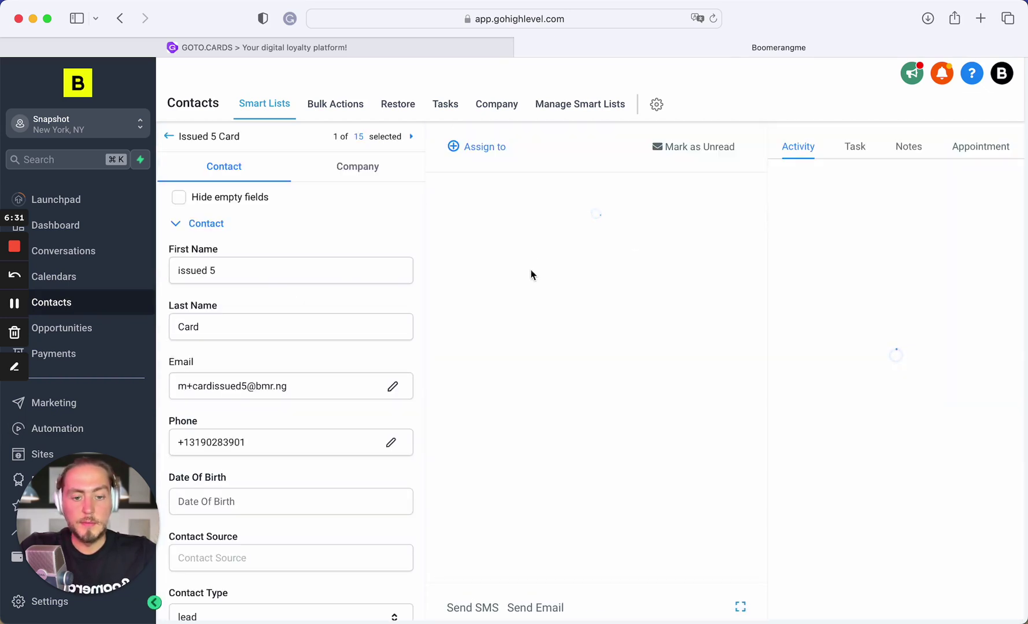
- Expand the 'Earned 20+ points/stamps' email in the conversation to show its full text
{"action": "scroll", "coordinate": [532, 274], "scroll_direction": "down", "scroll_amount": 1}
{"action": "mouse_move", "coordinate": [594, 502]}
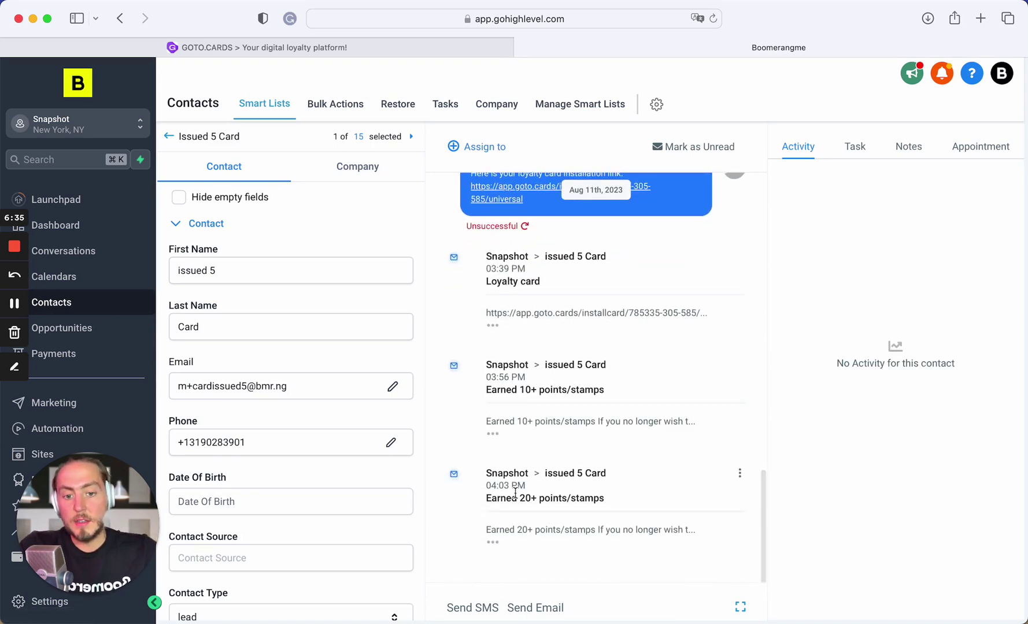
{"action": "left_click_drag", "start_coordinate": [486, 499], "coordinate": [555, 499]}
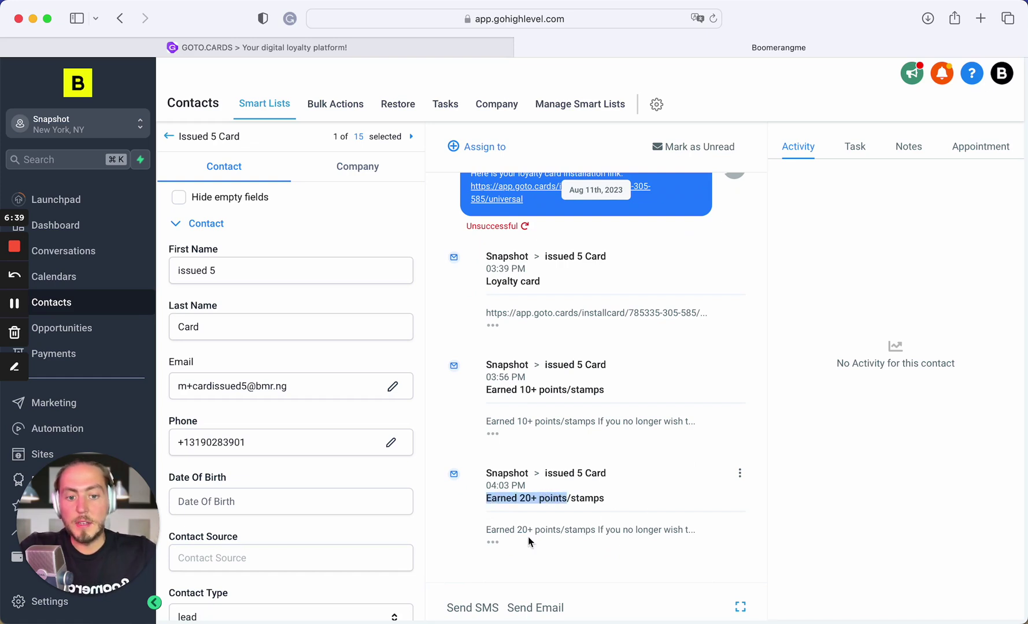
{"action": "left_click", "coordinate": [493, 543]}
{"action": "scroll", "coordinate": [561, 386], "scroll_direction": "down", "scroll_amount": 2}
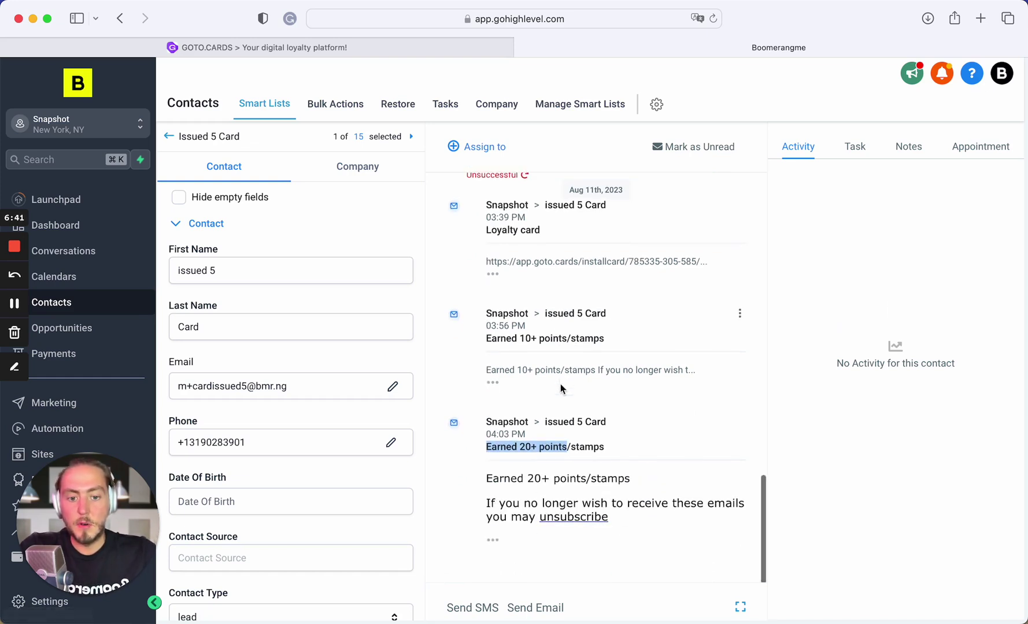
{"action": "left_click", "coordinate": [485, 471]}
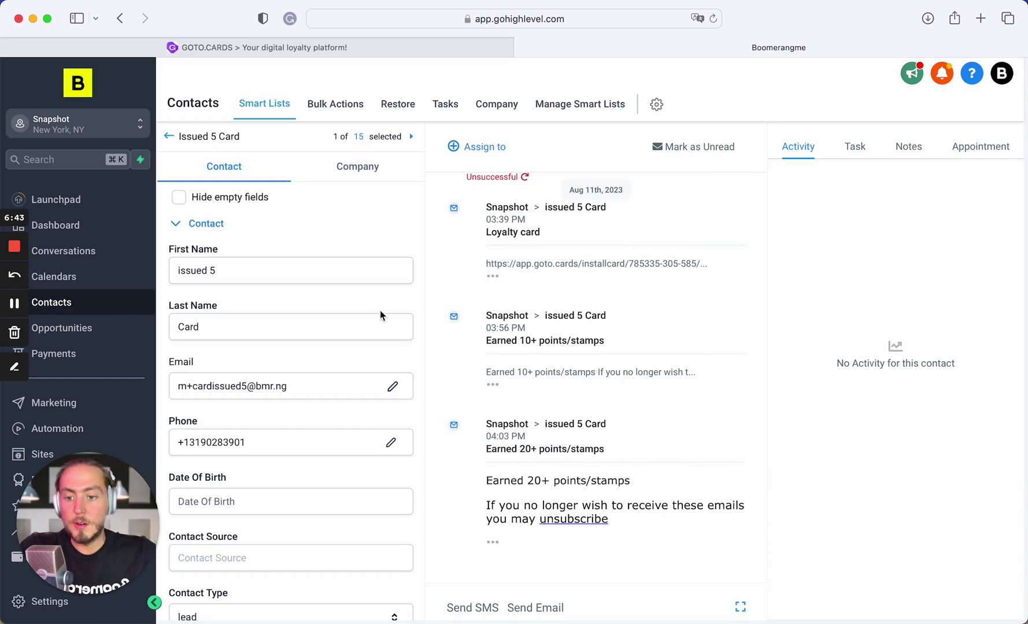